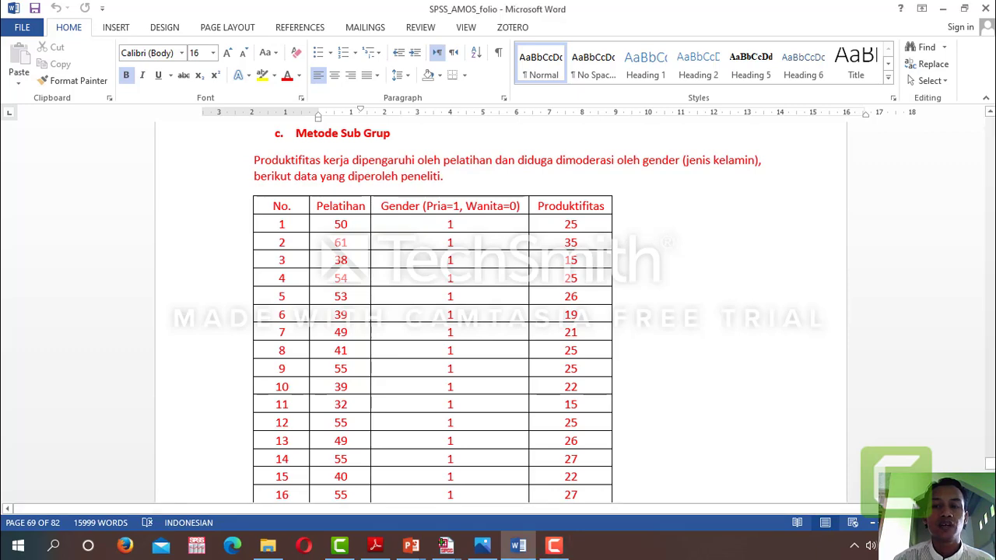
Review the Metode Sub Grup data table in the document and the SPSS_AMOS book cover image.
{"action": "scroll", "coordinate": [940, 471], "scroll_direction": "down", "scroll_amount": 1}
{"action": "scroll", "coordinate": [432, 312], "scroll_direction": "down", "scroll_amount": 3}
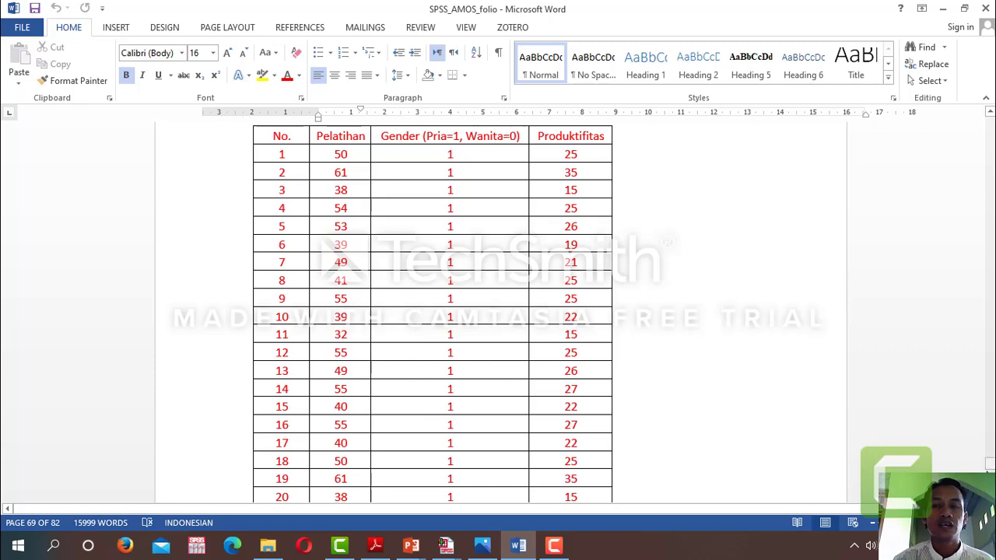
{"action": "scroll", "coordinate": [984, 303], "scroll_direction": "down", "scroll_amount": 10}
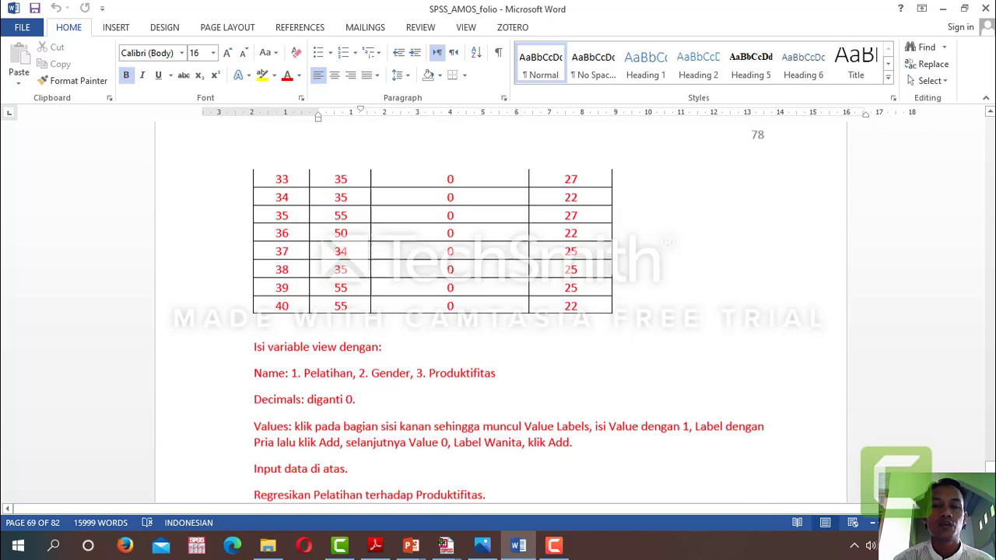
{"action": "left_click", "coordinate": [990, 148]}
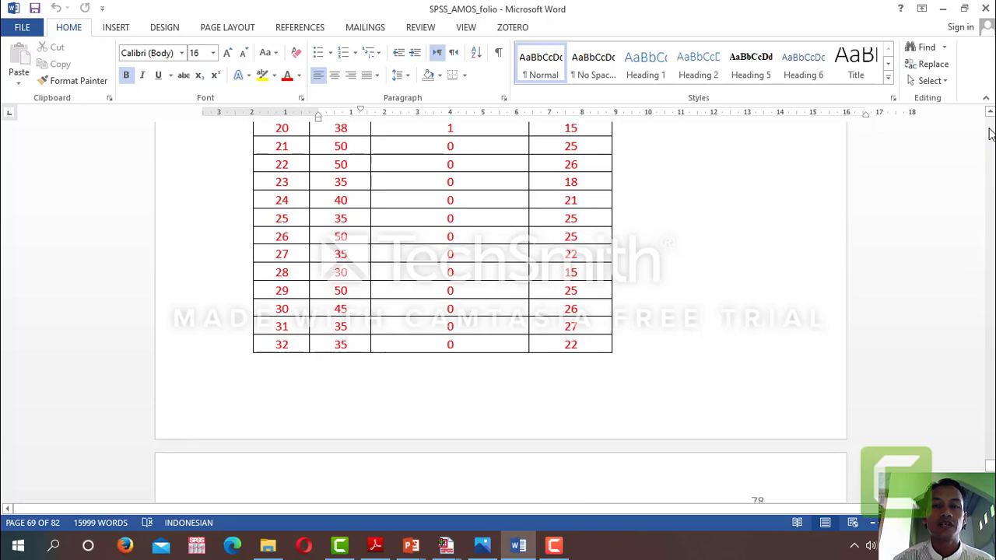
{"action": "left_click", "coordinate": [990, 148]}
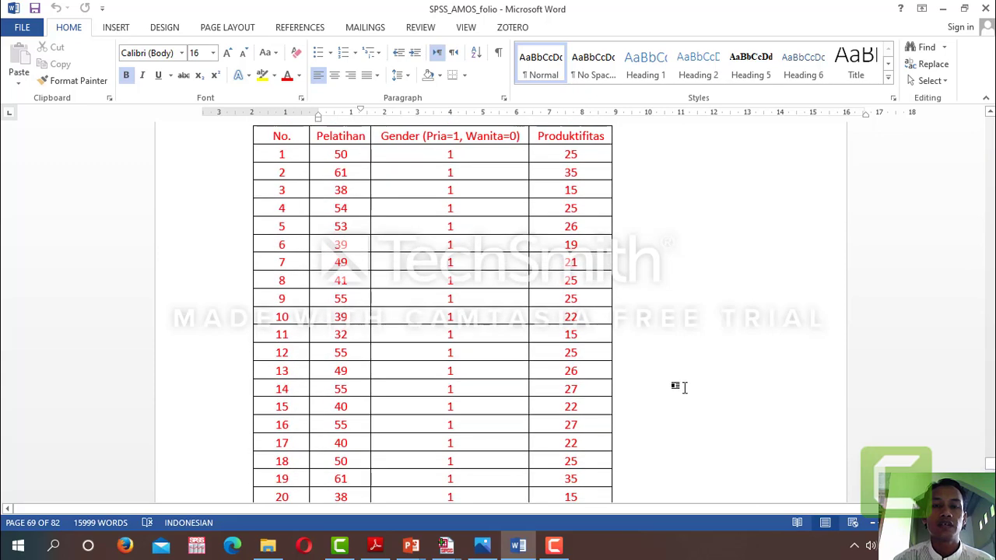
{"action": "left_click", "coordinate": [490, 547]}
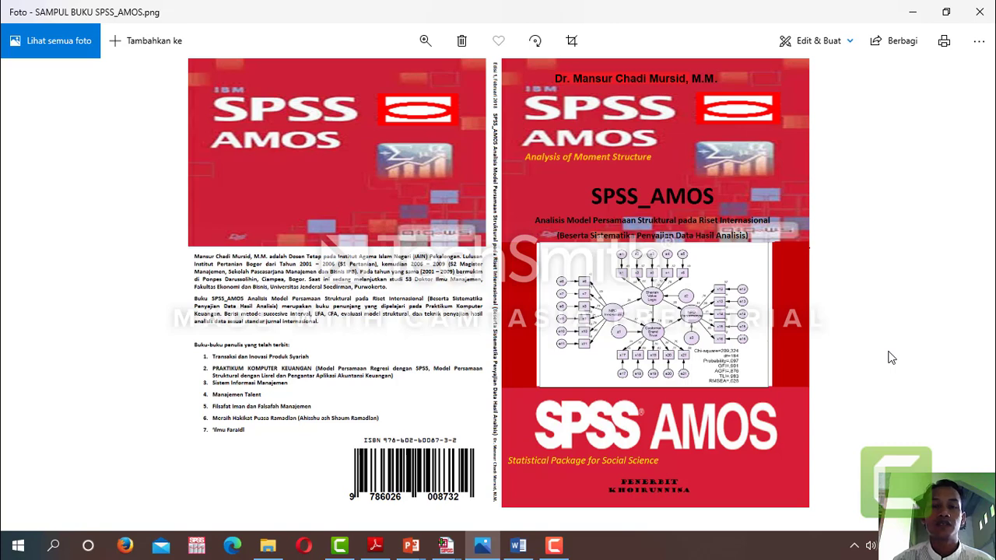
{"action": "left_click", "coordinate": [520, 547]}
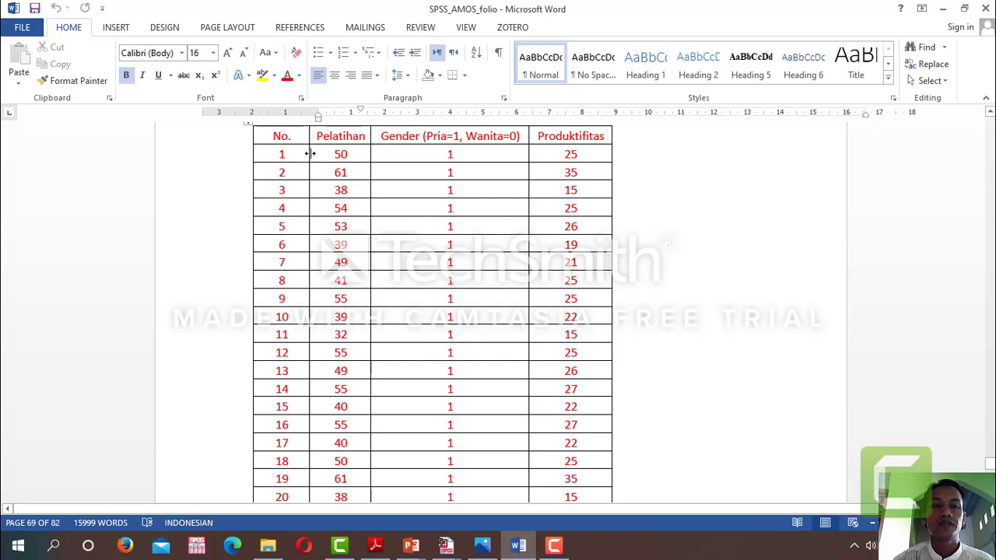
Copy the Pelatihan, Gender and Produktifitas values for all 40 rows from the Word table into the SPSS Data Editor, starting at the first cell.
{"action": "left_click_drag", "start_coordinate": [307, 155], "coordinate": [584, 482]}
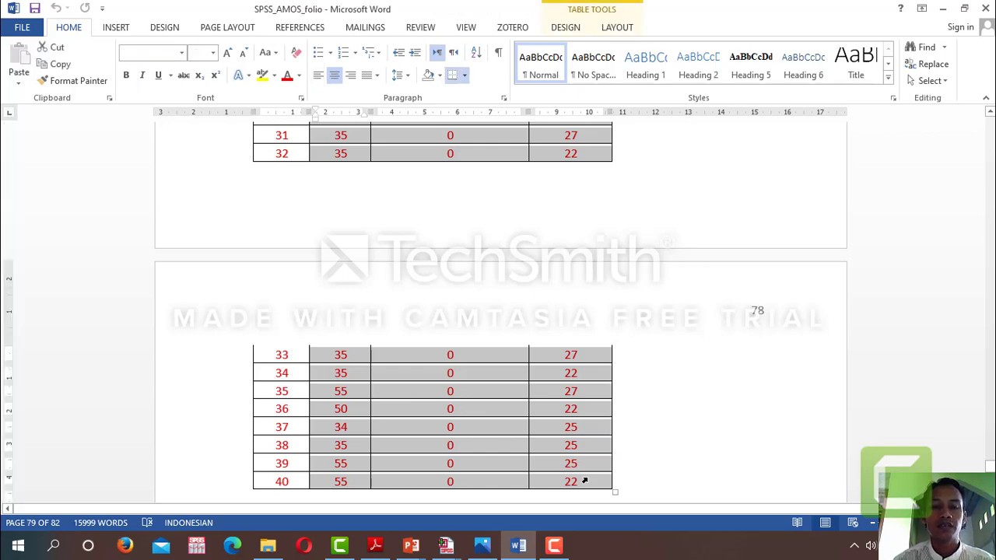
{"action": "key", "text": "ctrl+c"}
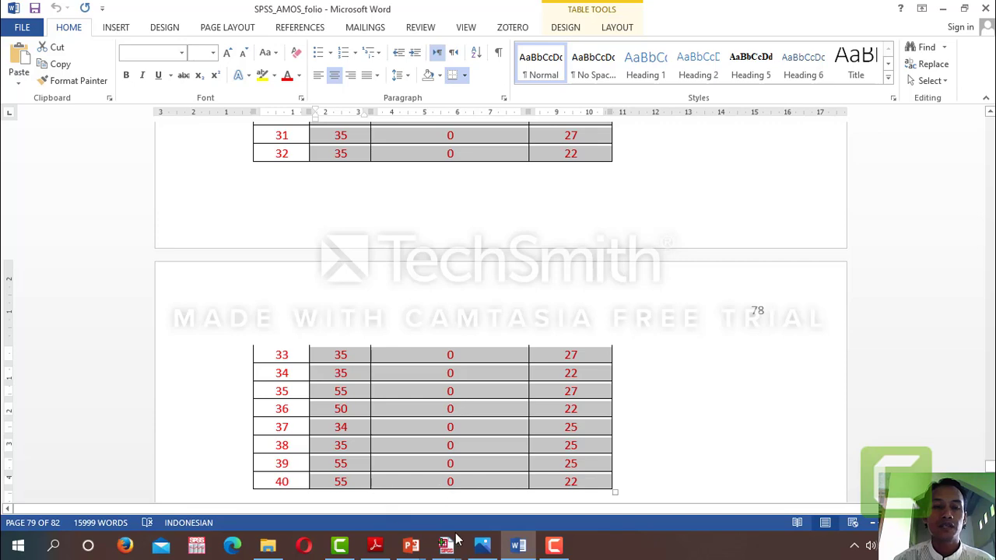
{"action": "mouse_move", "coordinate": [448, 543]}
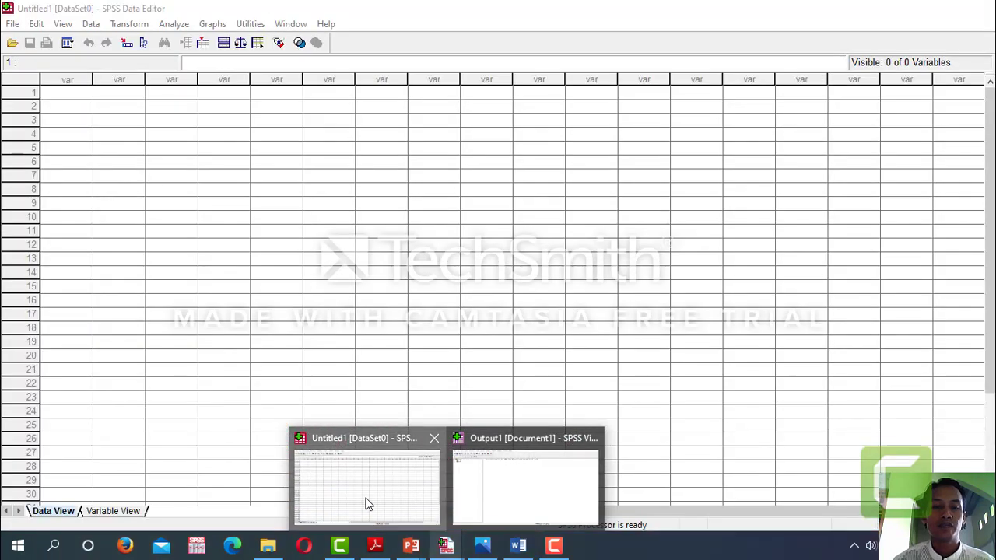
{"action": "left_click", "coordinate": [367, 504]}
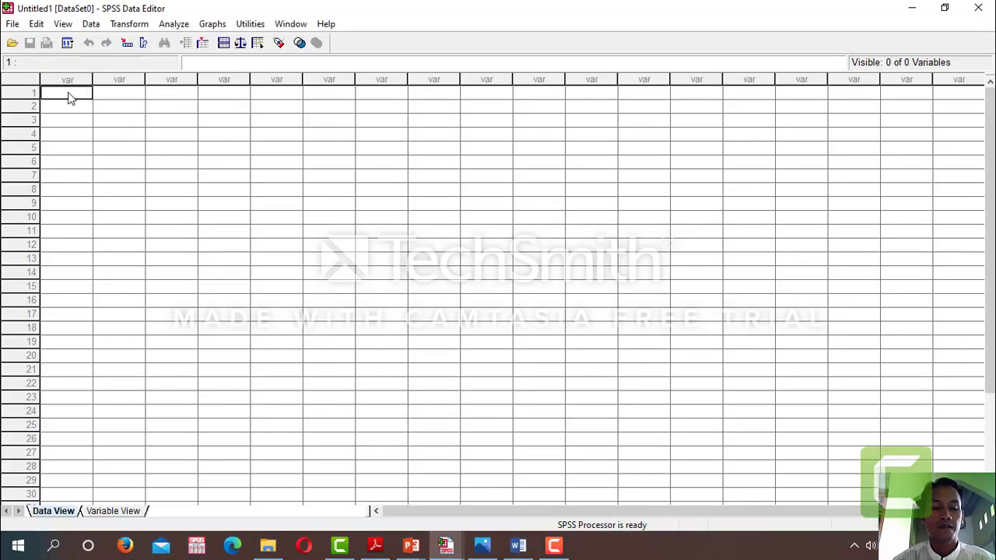
{"action": "key", "text": "ctrl+v"}
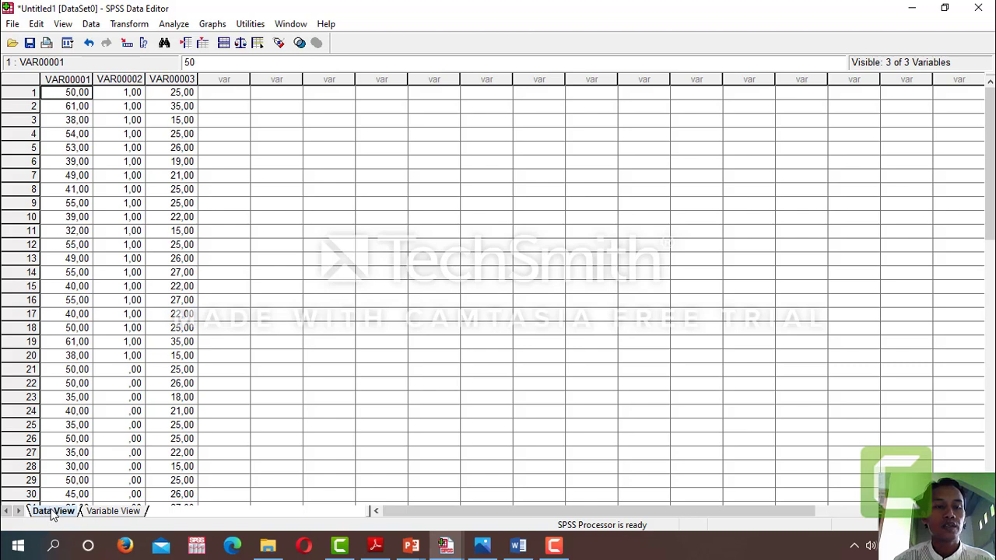
Rename the first variable Pelatihan in the variable definitions.
{"action": "left_click", "coordinate": [113, 511]}
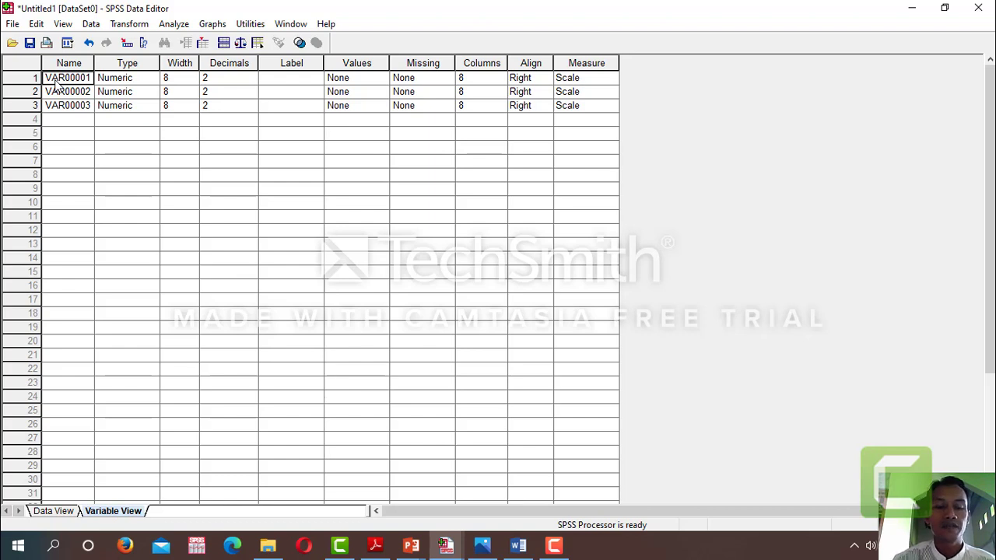
{"action": "type", "text": "Pelatihan"}
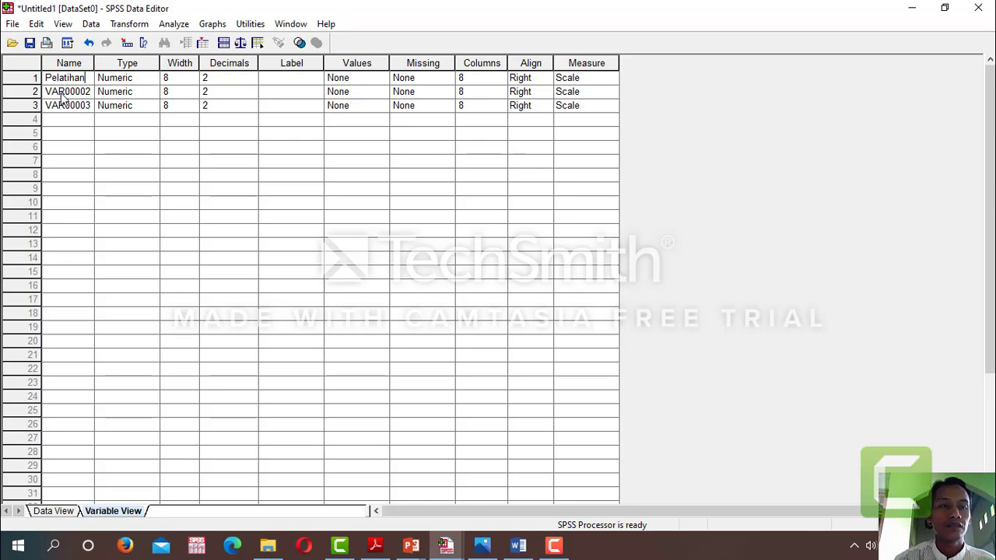
{"action": "key", "text": "Return"}
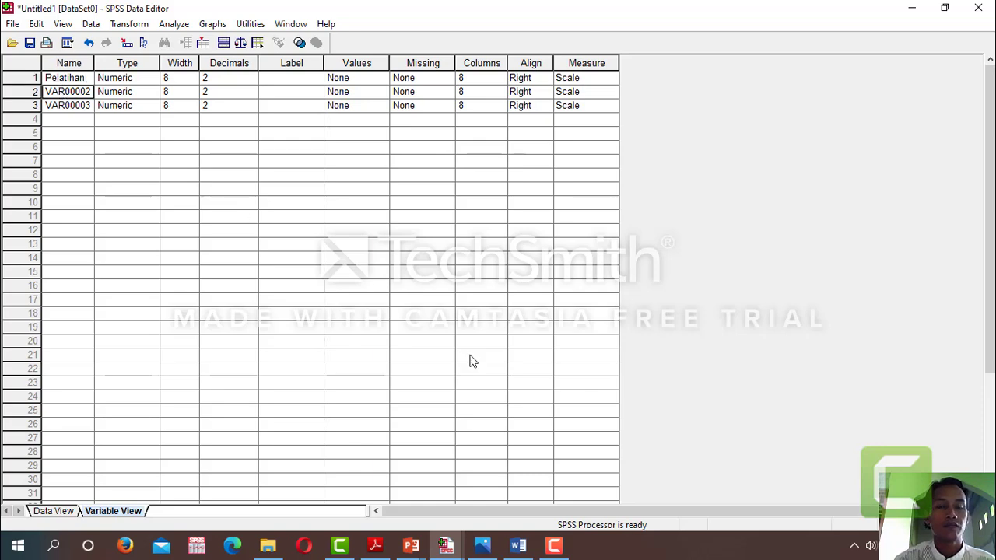
Following the Word instructions, name the second SPSS variable Gender and the third Produktifitas, and widen the Name column to fit.
{"action": "left_click", "coordinate": [519, 545]}
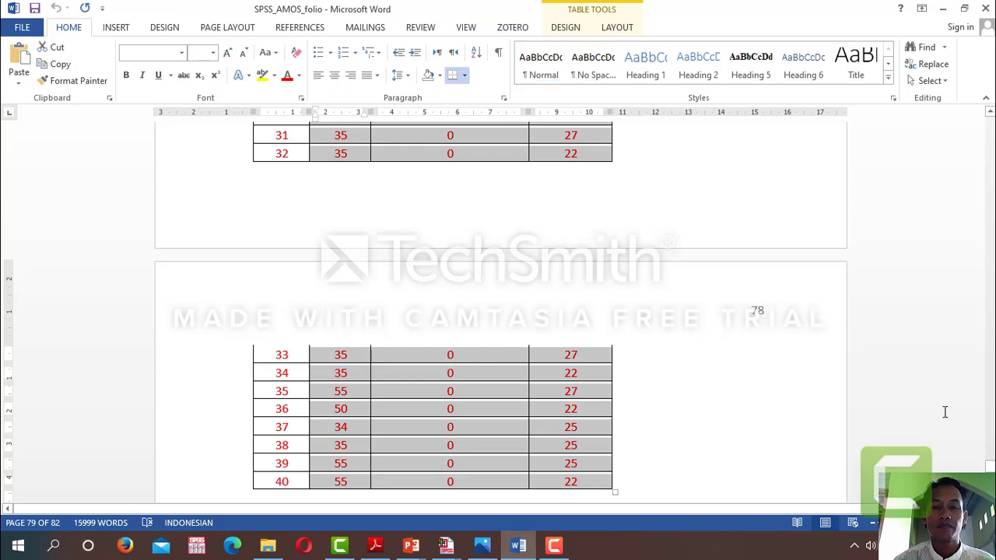
{"action": "scroll", "coordinate": [498, 311], "scroll_direction": "down", "scroll_amount": 5}
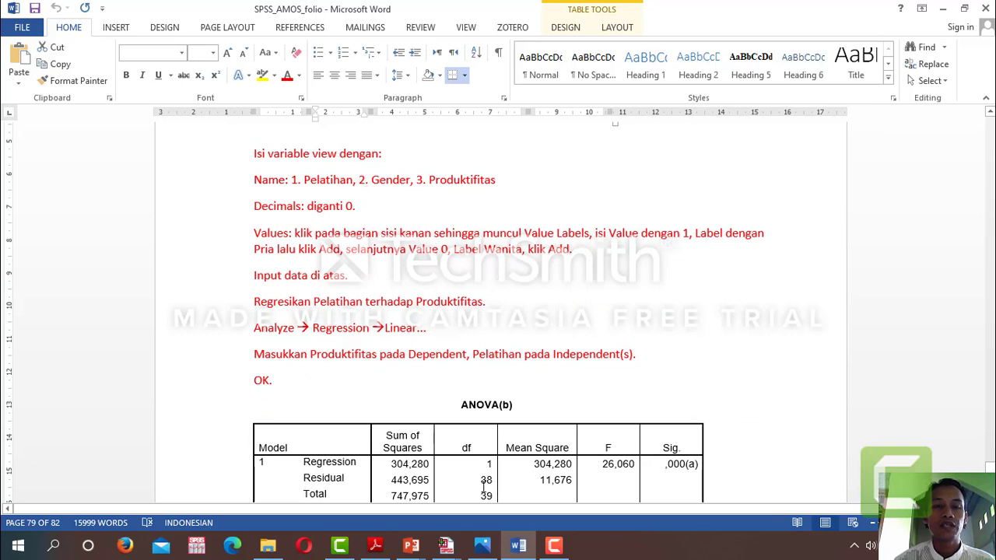
{"action": "mouse_move", "coordinate": [446, 545]}
{"action": "left_click", "coordinate": [380, 516]}
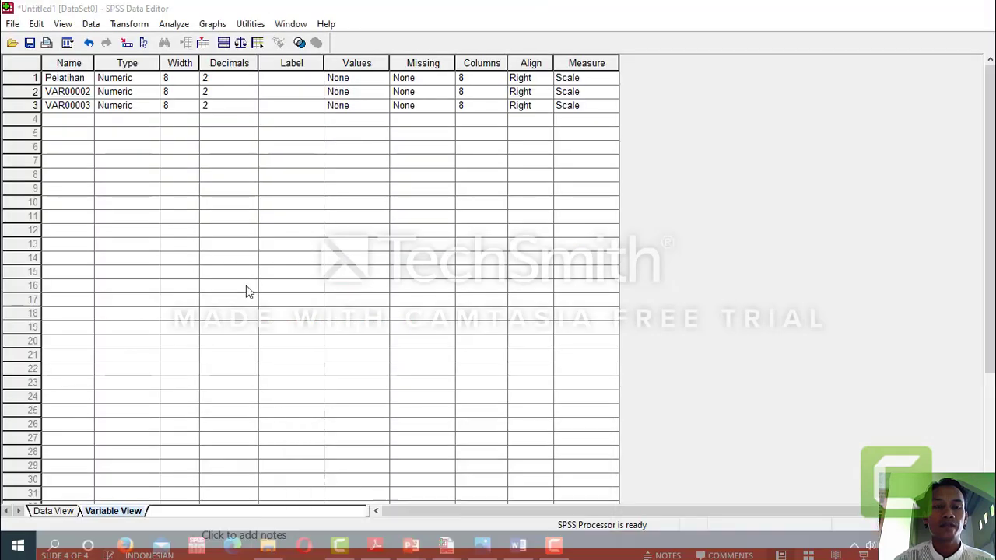
{"action": "type", "text": "Gender"}
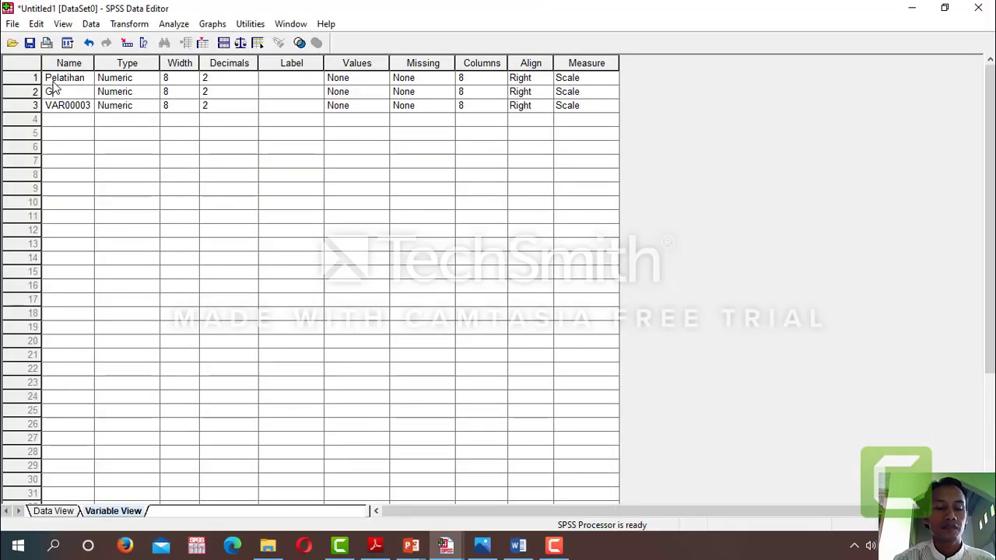
{"action": "left_click", "coordinate": [85, 108]}
{"action": "type", "text": "P"}
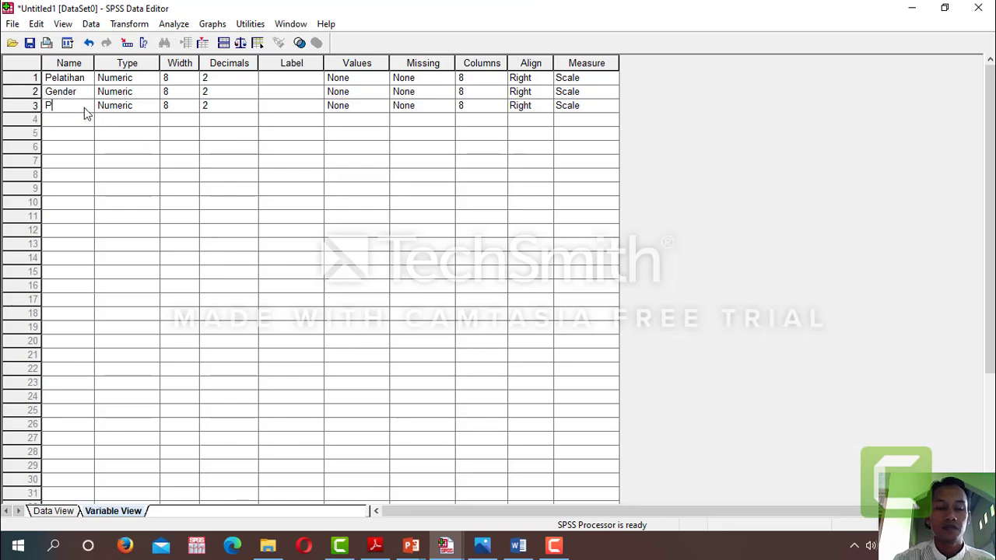
{"action": "type", "text": "roduktifitas"}
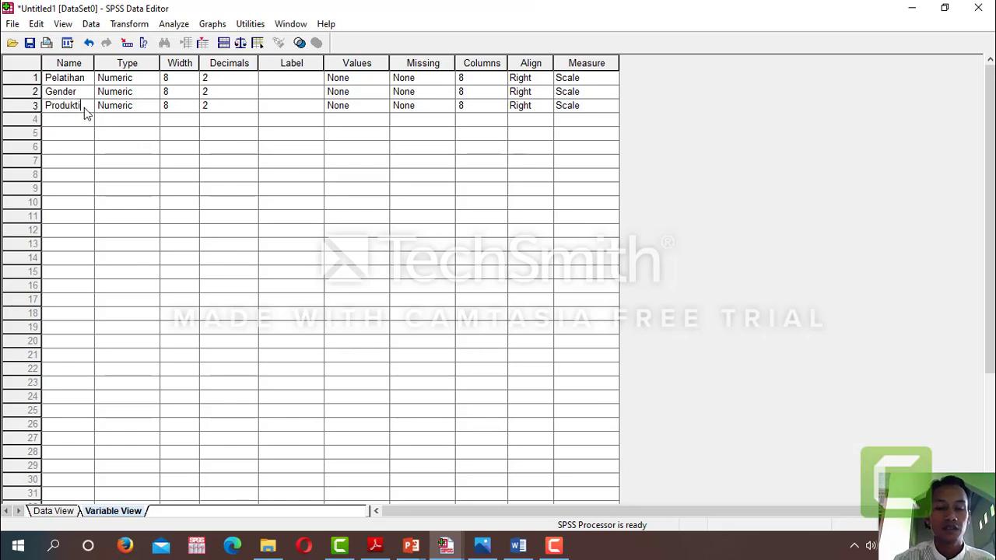
{"action": "left_click", "coordinate": [307, 236]}
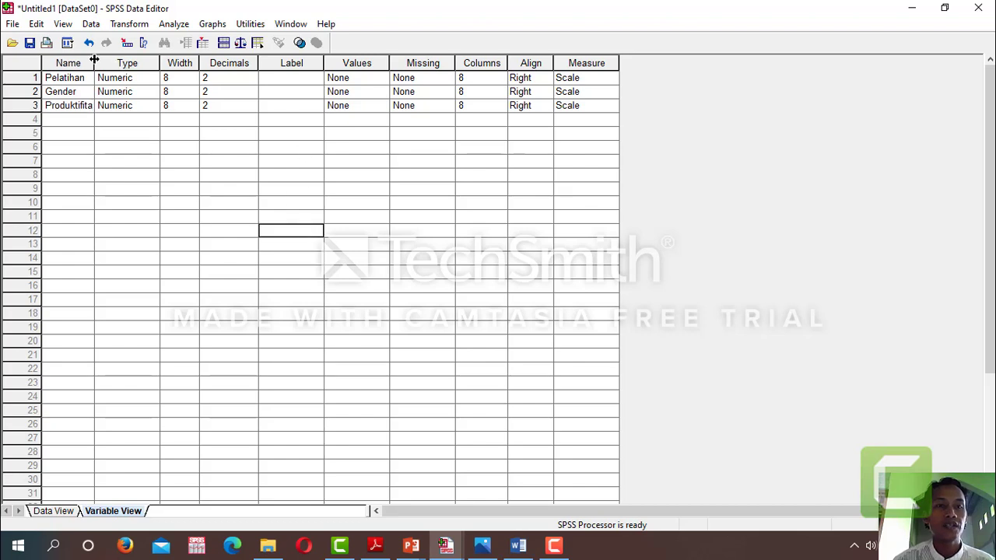
{"action": "left_click_drag", "start_coordinate": [94, 60], "coordinate": [114, 60]}
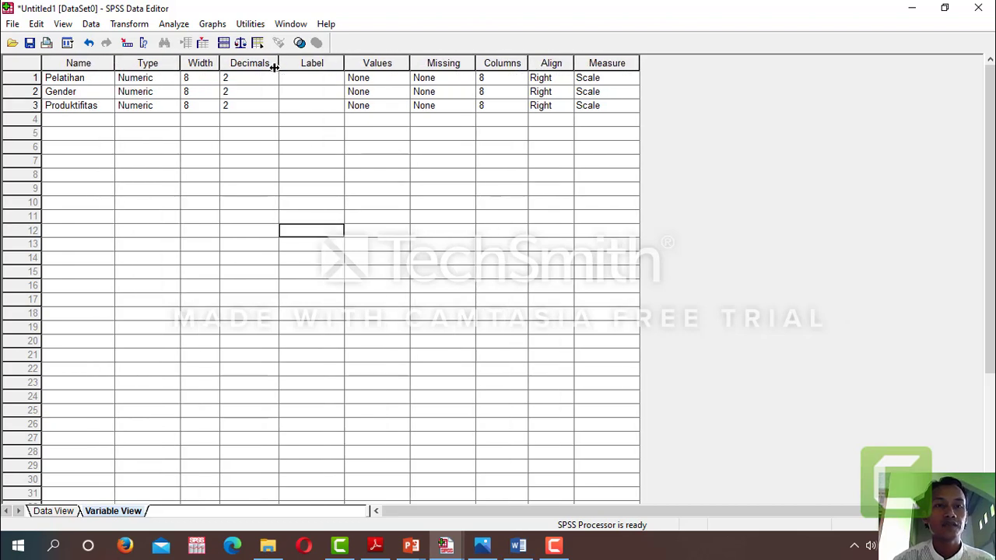
Set the decimals of Pelatihan, Gender and Produktifitas to 0.
{"action": "left_click", "coordinate": [265, 78]}
{"action": "left_click", "coordinate": [273, 81]}
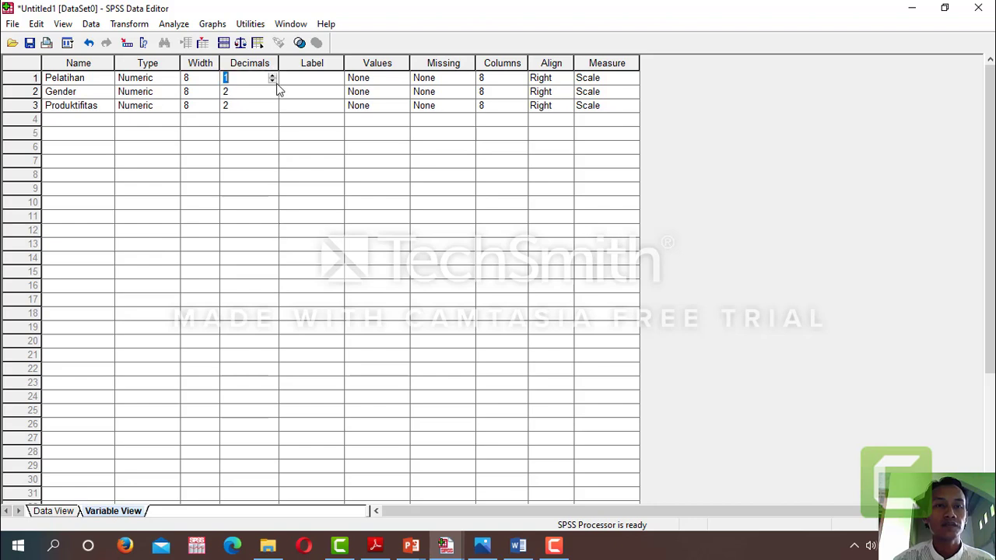
{"action": "left_click", "coordinate": [273, 81]}
{"action": "left_click", "coordinate": [275, 95]}
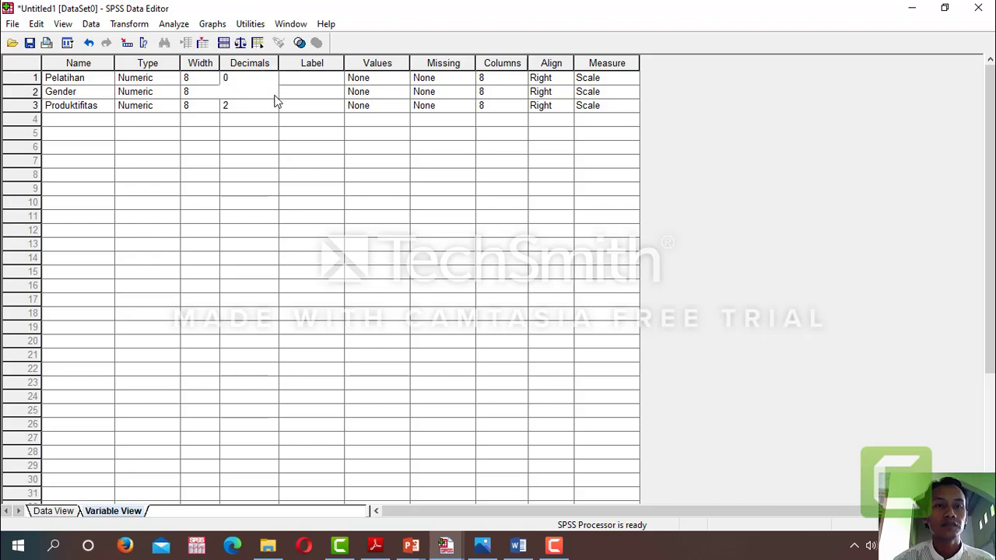
{"action": "left_click", "coordinate": [275, 96]}
{"action": "left_click", "coordinate": [275, 111]}
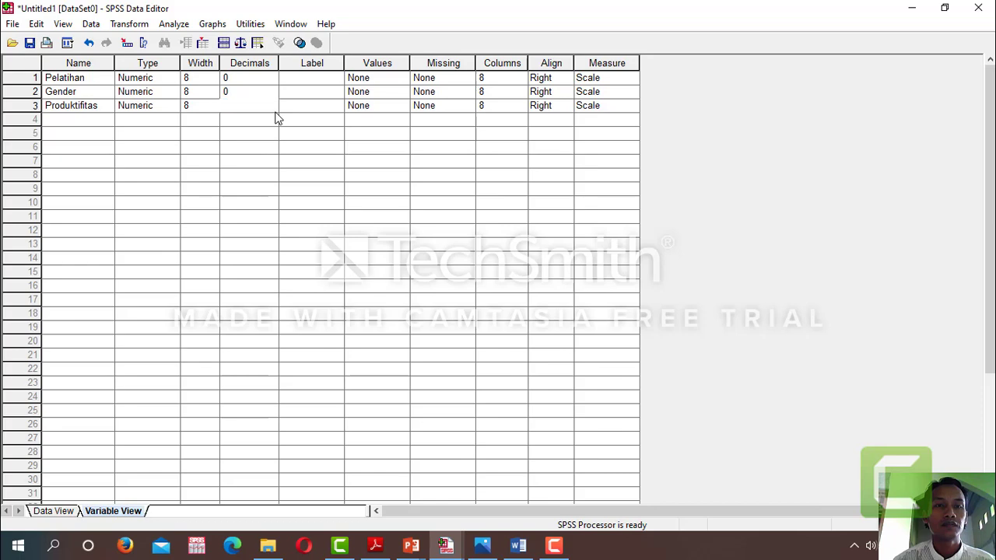
{"action": "left_click", "coordinate": [274, 115]}
{"action": "left_click", "coordinate": [273, 109]}
Check the coding instructions in Word, and in SPSS add a value label to the Gender variable assigning 1 to Pria.
{"action": "left_click", "coordinate": [519, 546]}
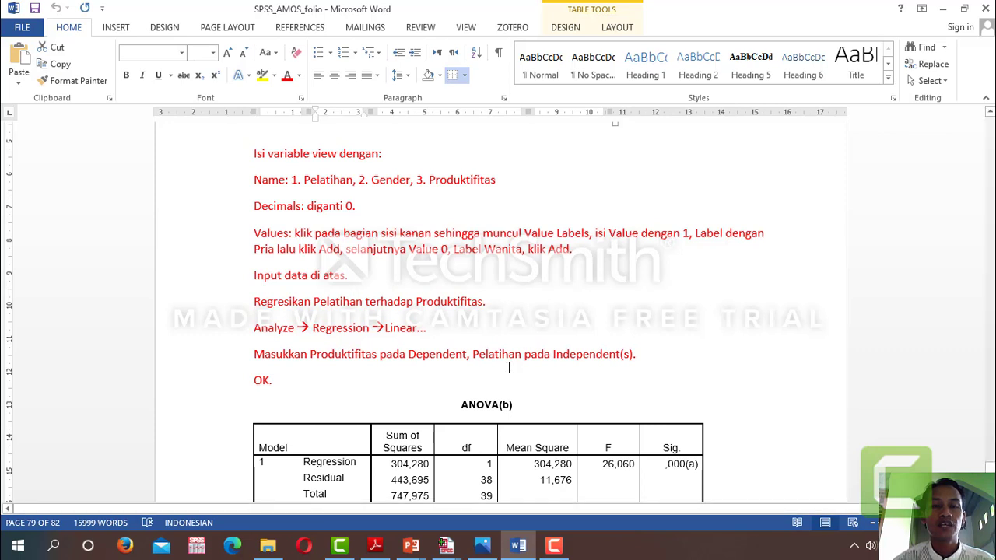
{"action": "mouse_move", "coordinate": [444, 548]}
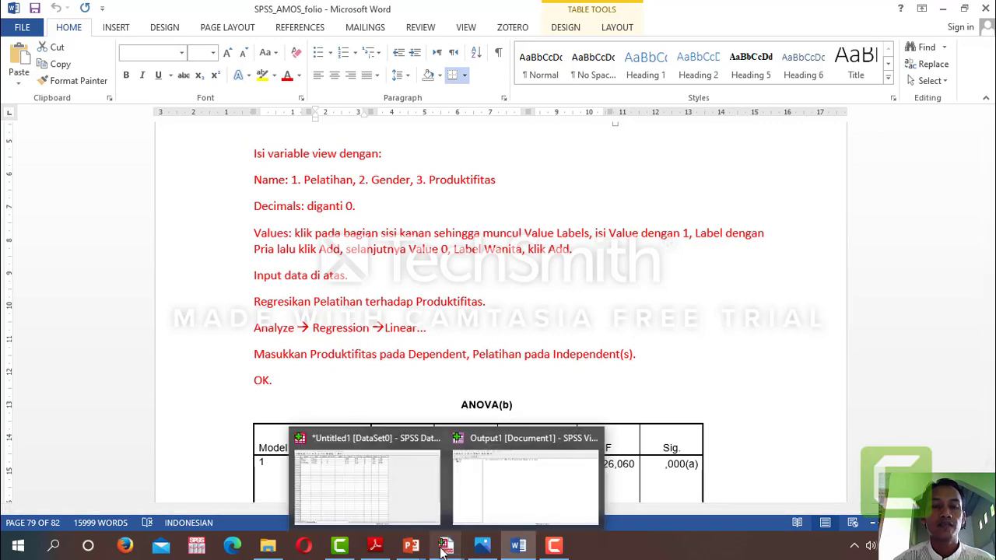
{"action": "left_click", "coordinate": [382, 483]}
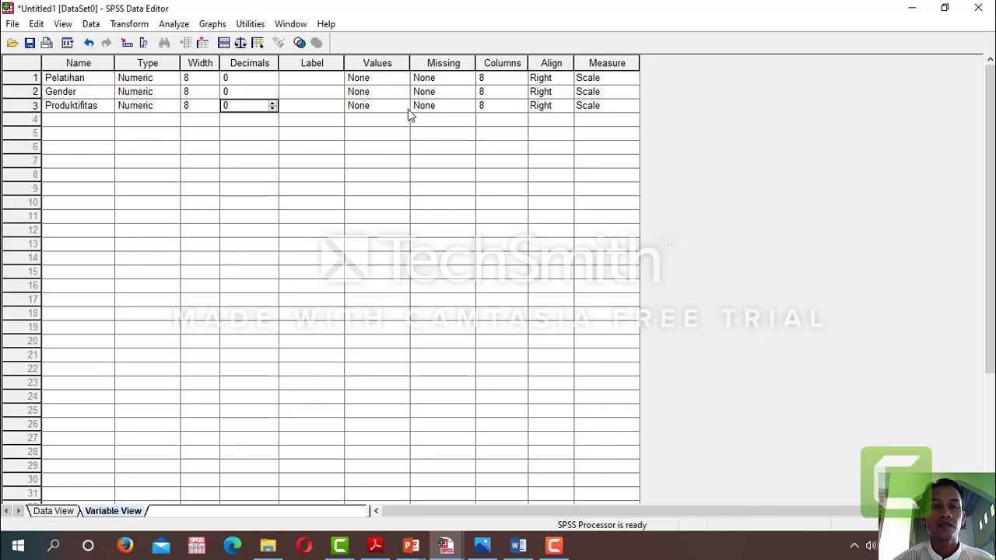
{"action": "left_click", "coordinate": [398, 91]}
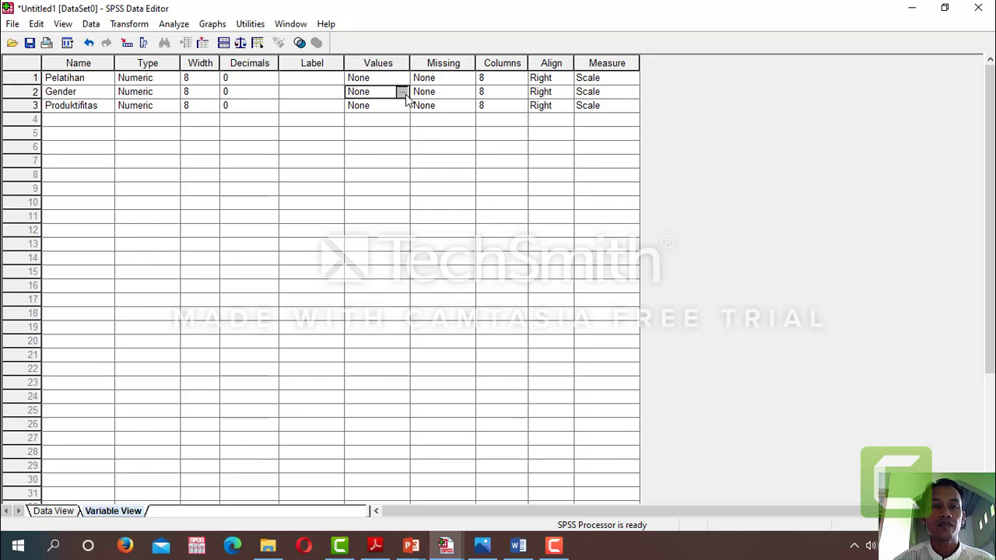
{"action": "left_click", "coordinate": [402, 92]}
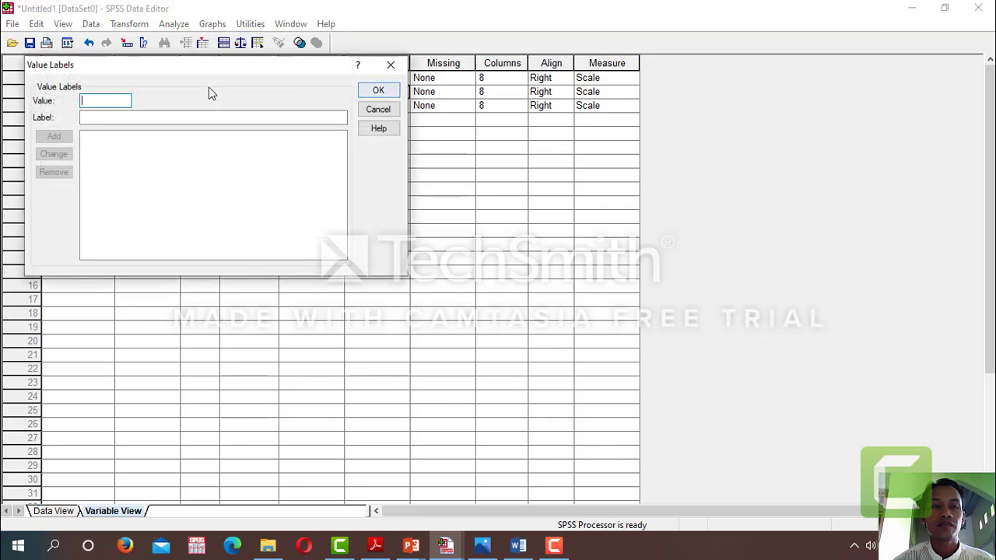
{"action": "type", "text": "1"}
{"action": "left_click", "coordinate": [109, 118]}
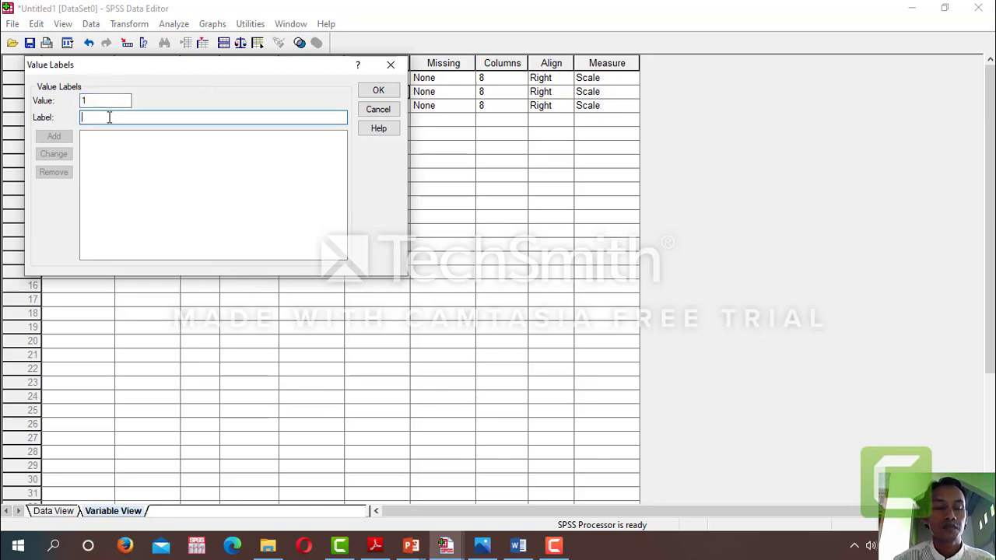
{"action": "type", "text": "Pria"}
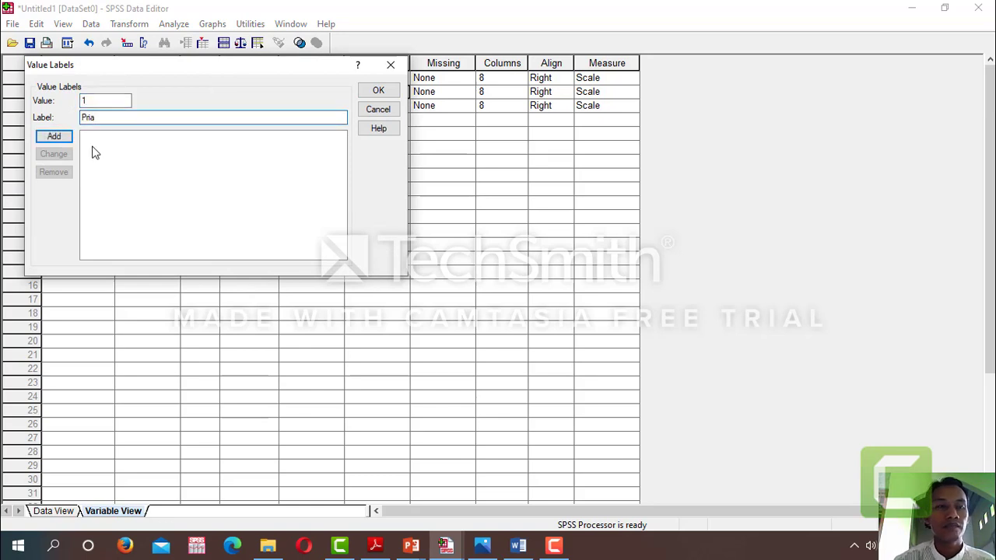
{"action": "left_click", "coordinate": [45, 137]}
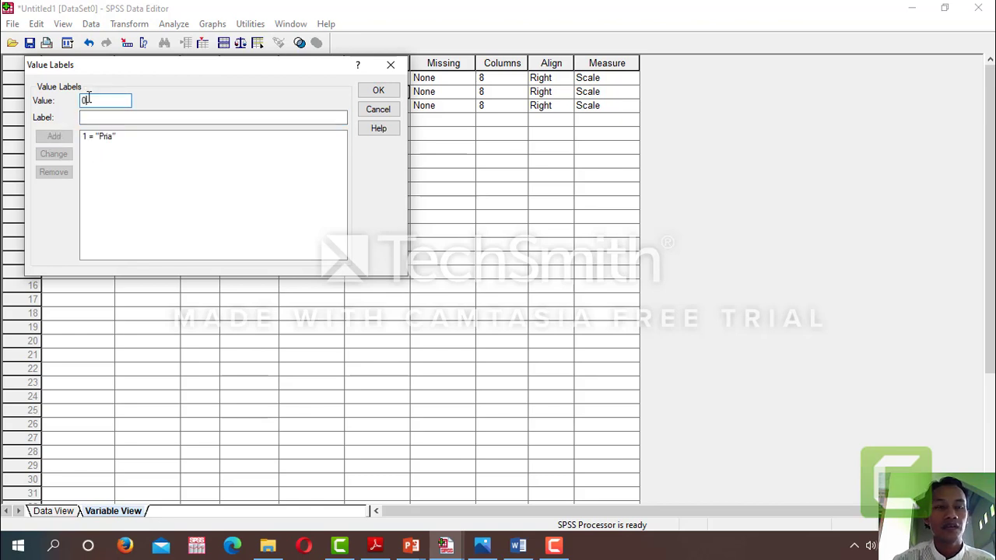
Add a value label to the Gender variable assigning 0 to Wanita, and apply the value labels.
{"action": "left_click", "coordinate": [105, 119]}
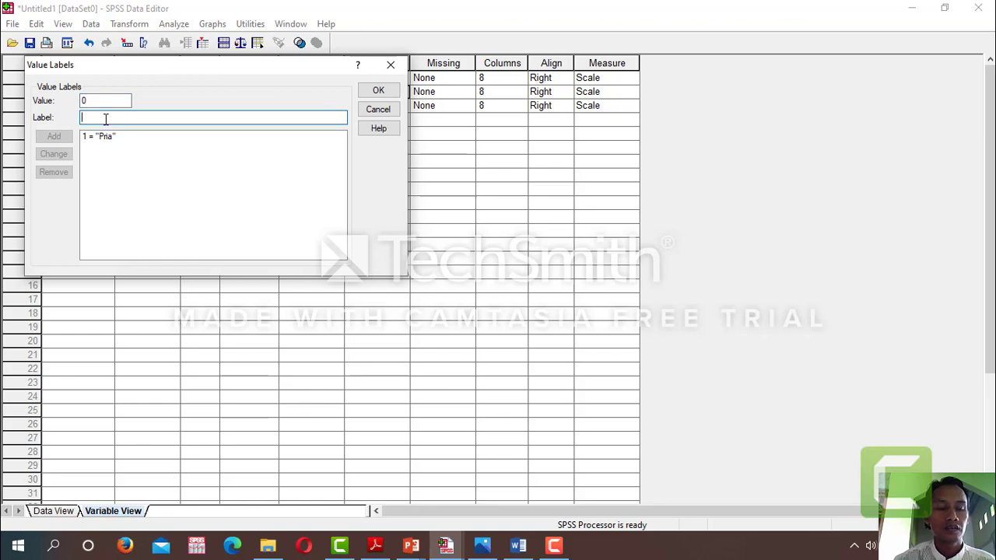
{"action": "type", "text": "Wanita"}
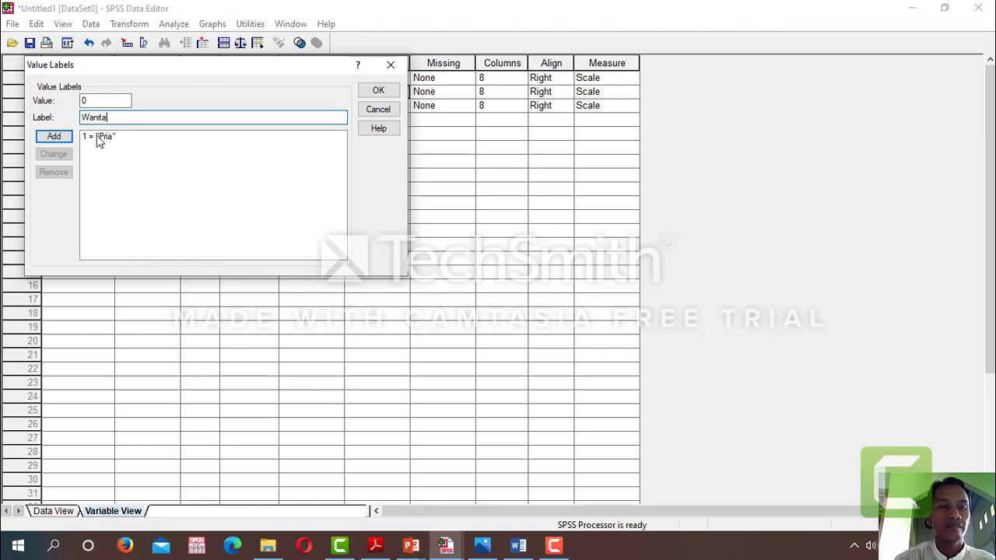
{"action": "left_click", "coordinate": [55, 136]}
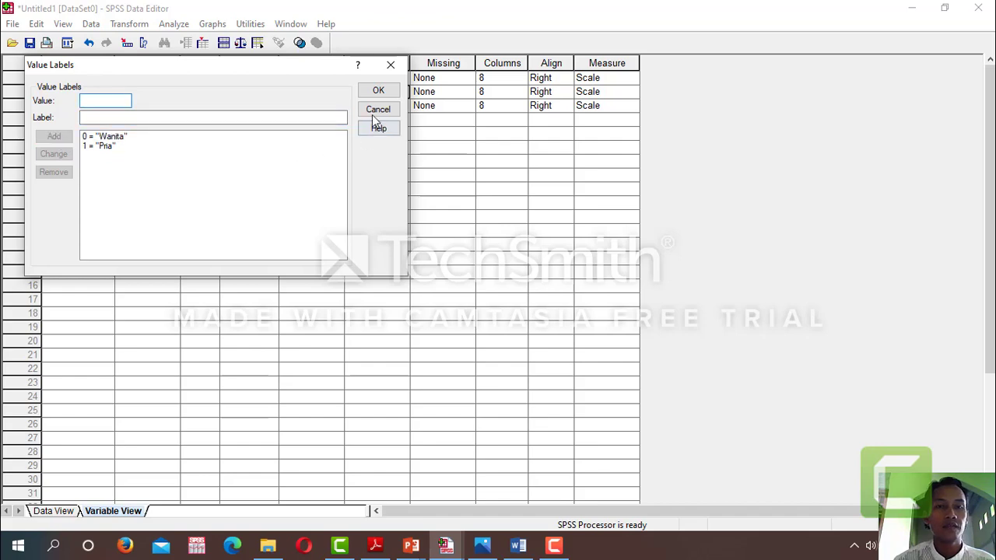
{"action": "left_click", "coordinate": [378, 91]}
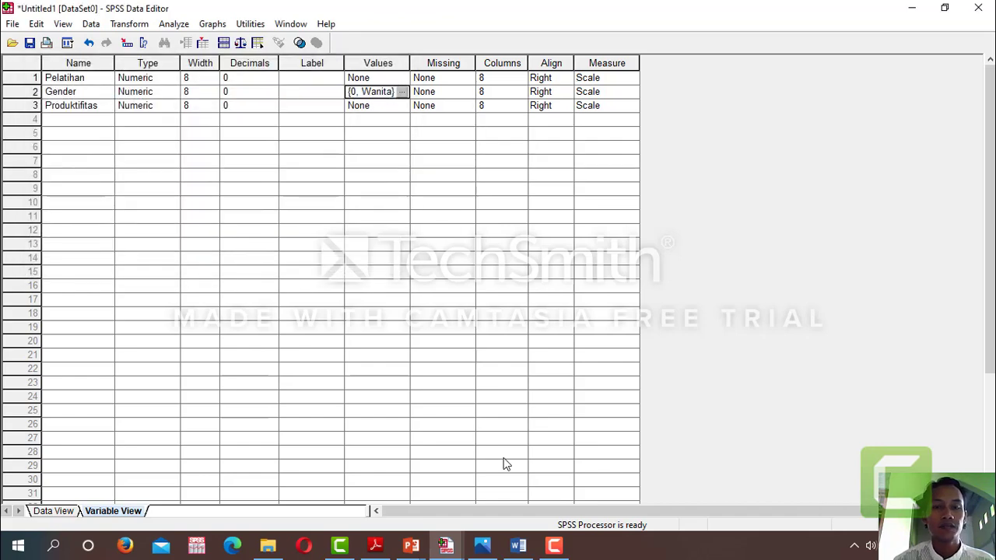
Read the regression instructions in Word, and in the SPSS data sheet widen the Produktifitas column to fit its name.
{"action": "left_click", "coordinate": [518, 546]}
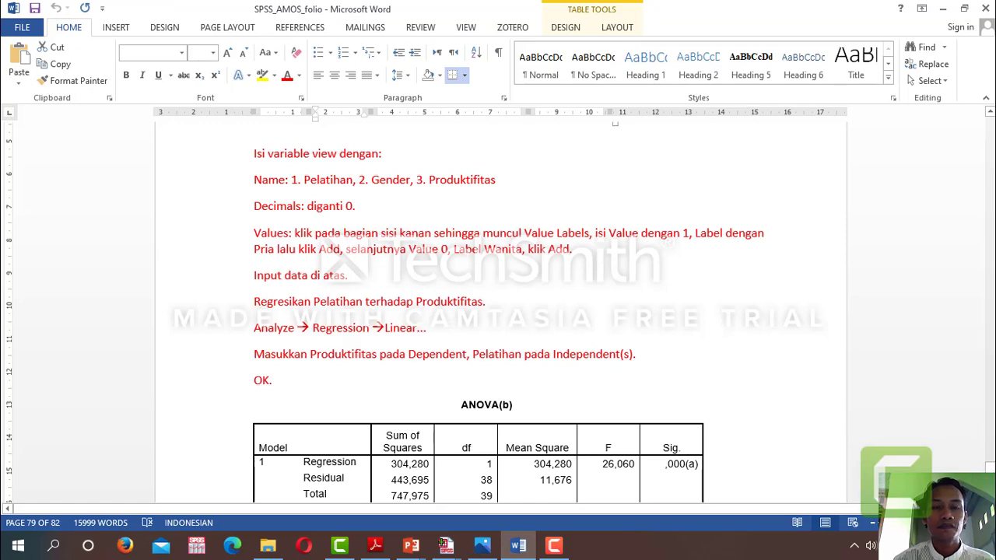
{"action": "scroll", "coordinate": [498, 311], "scroll_direction": "down", "scroll_amount": 3}
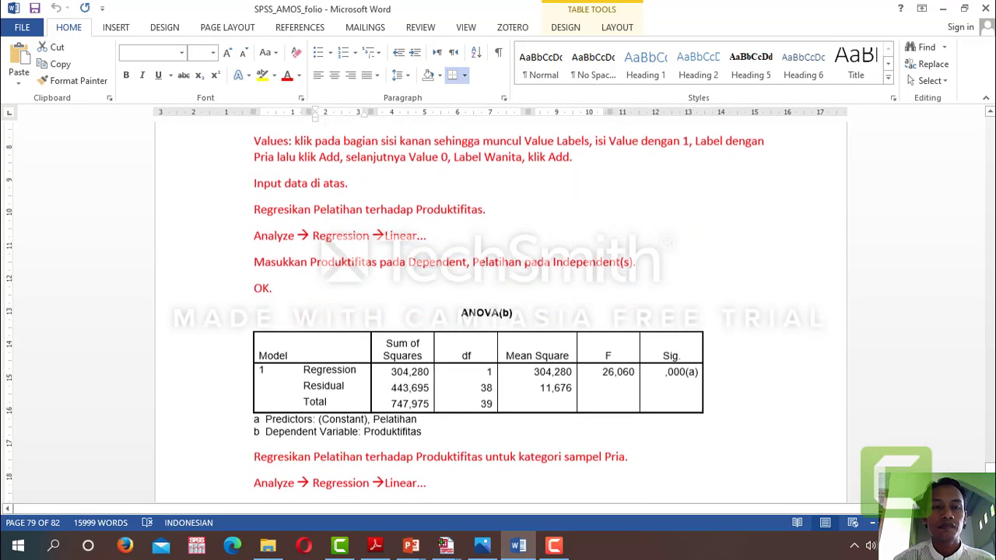
{"action": "scroll", "coordinate": [498, 311], "scroll_direction": "down", "scroll_amount": 2}
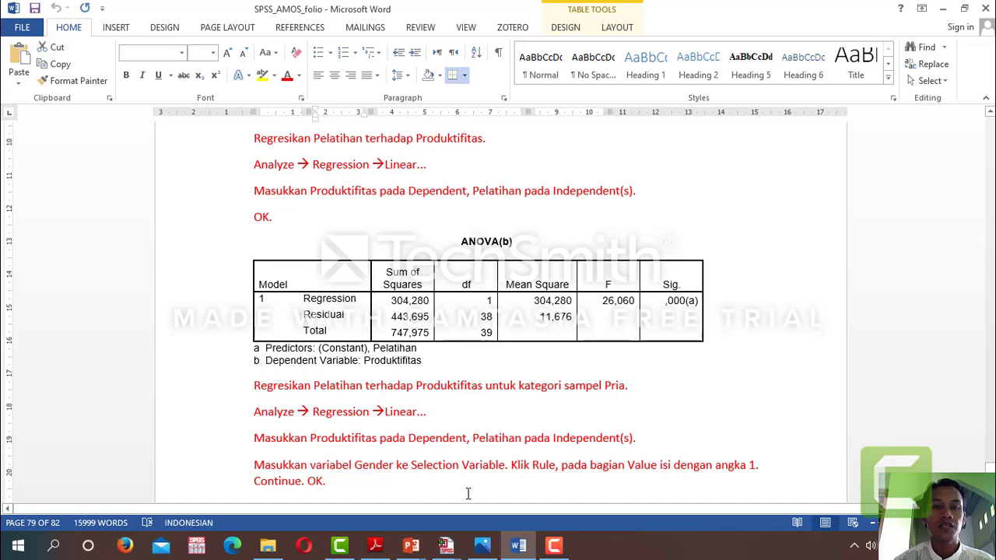
{"action": "mouse_move", "coordinate": [446, 547]}
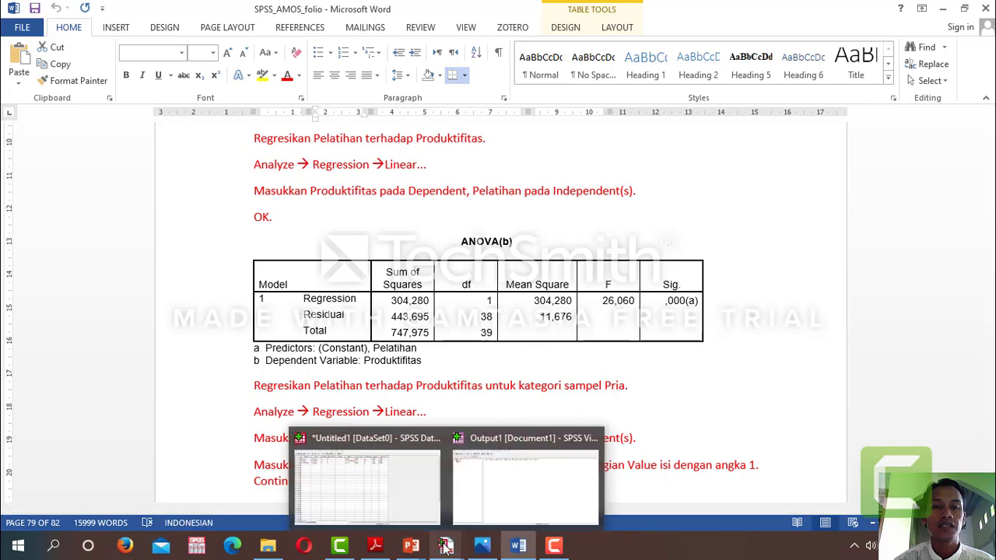
{"action": "left_click", "coordinate": [373, 498]}
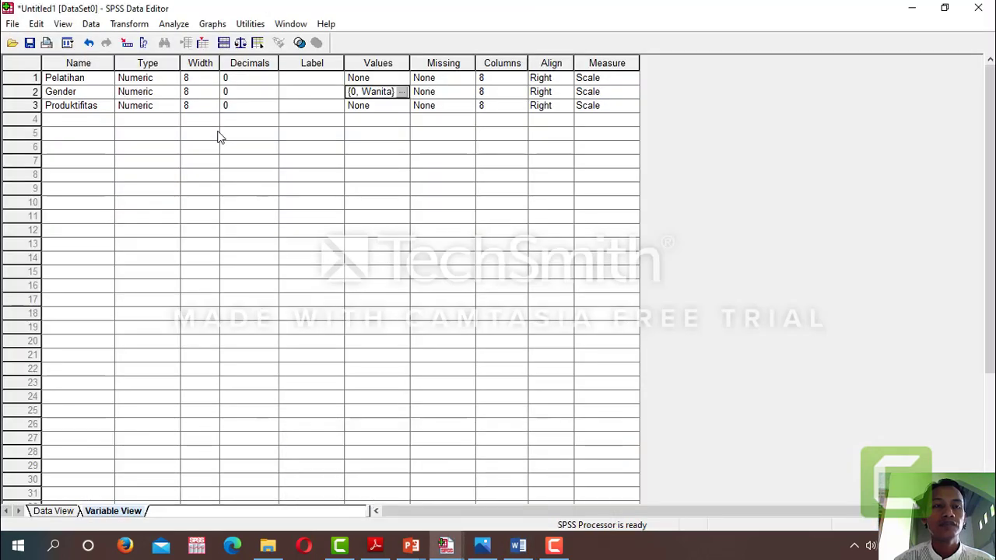
{"action": "left_click", "coordinate": [53, 510]}
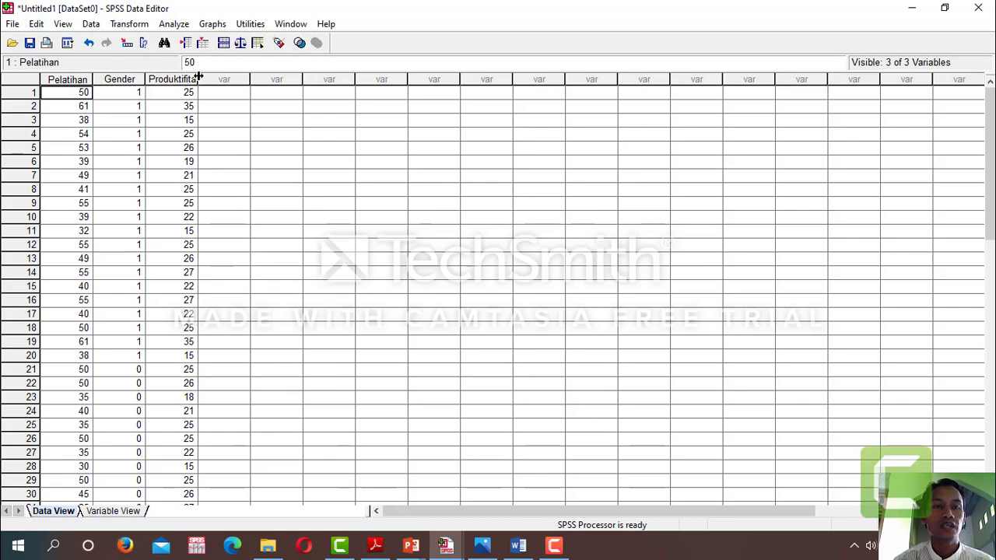
{"action": "left_click_drag", "start_coordinate": [199, 76], "coordinate": [210, 76]}
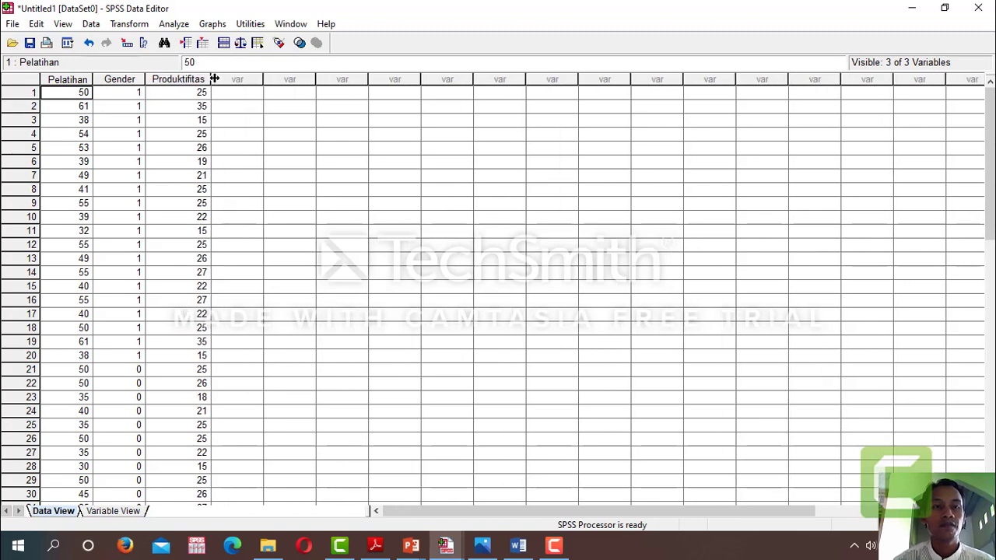
Try a linear regression setup with Pelatihan as dependent and Produktifitas as independent, and check the variable roles against the Word instructions.
{"action": "left_click", "coordinate": [180, 24]}
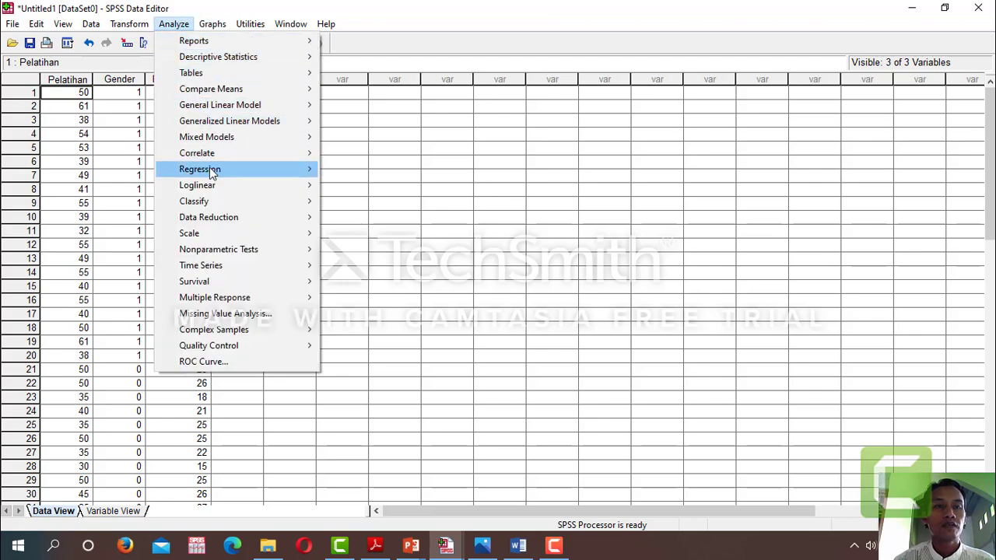
{"action": "mouse_move", "coordinate": [211, 173]}
{"action": "left_click", "coordinate": [336, 170]}
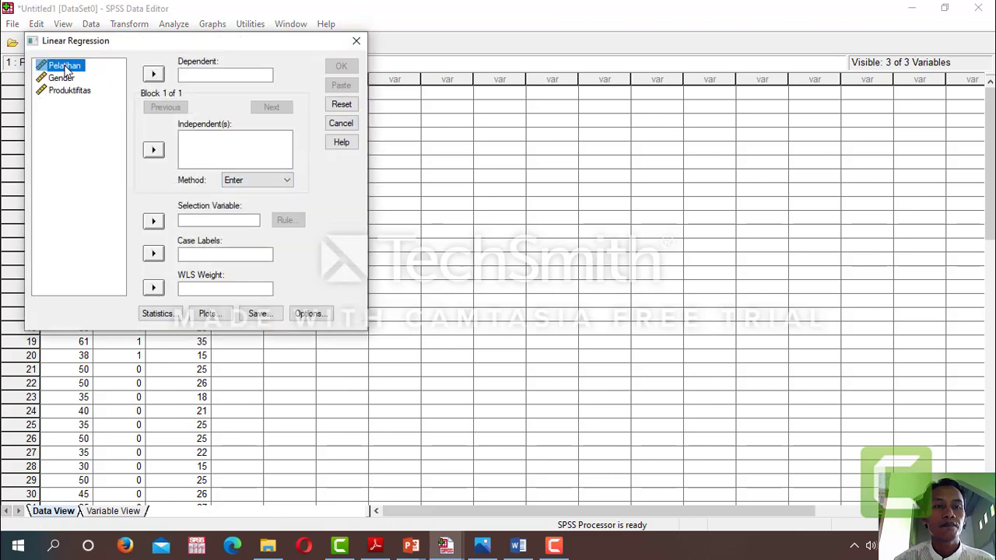
{"action": "left_click", "coordinate": [154, 75]}
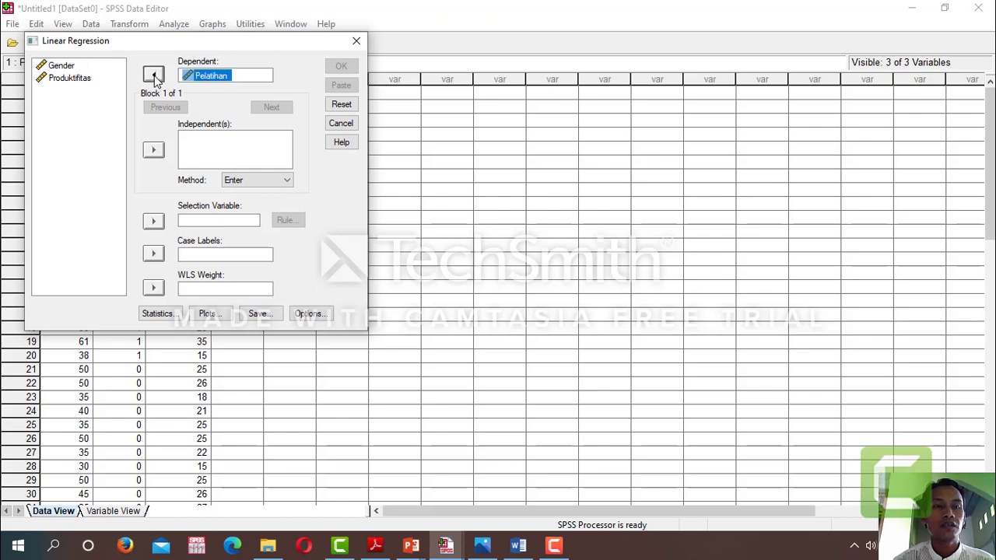
{"action": "left_click", "coordinate": [71, 81]}
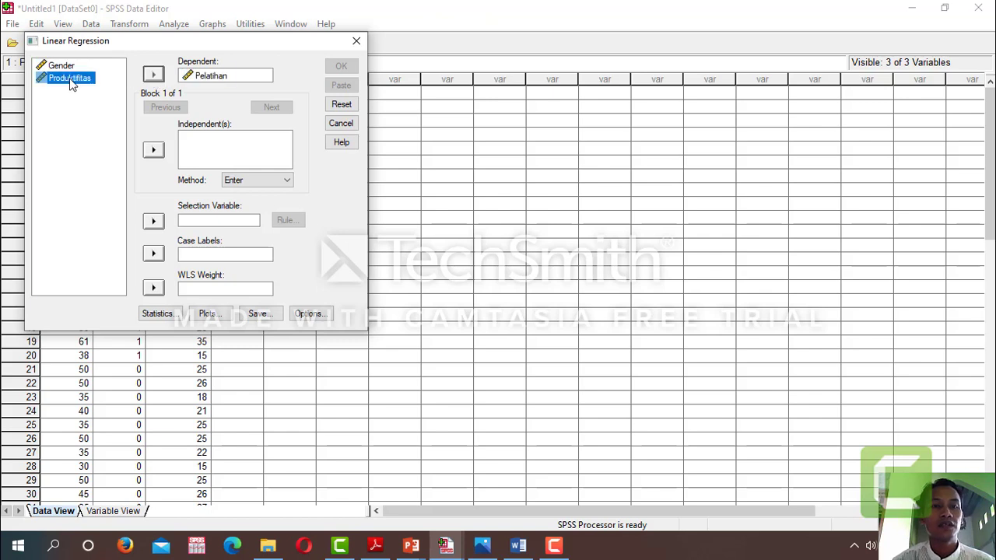
{"action": "left_click", "coordinate": [153, 151]}
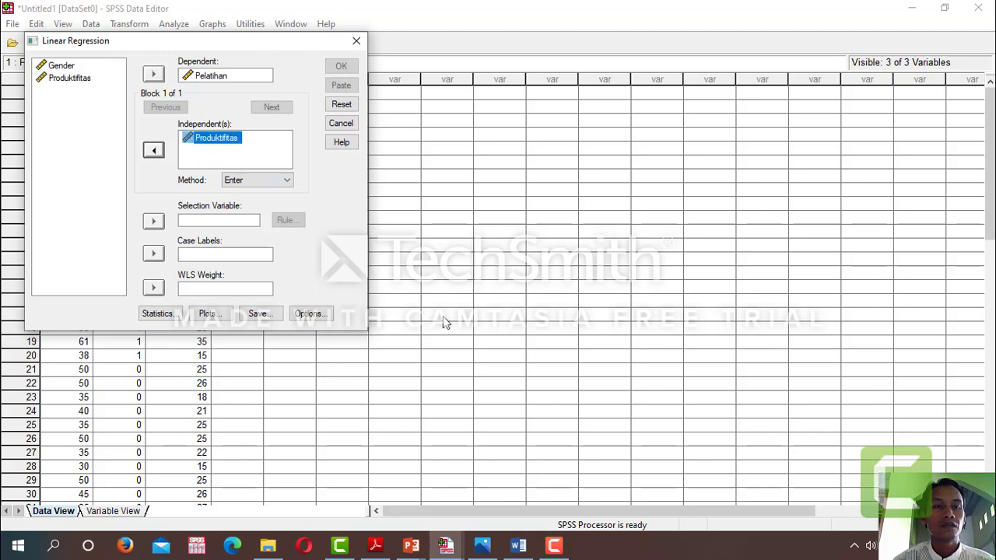
{"action": "left_click", "coordinate": [520, 547]}
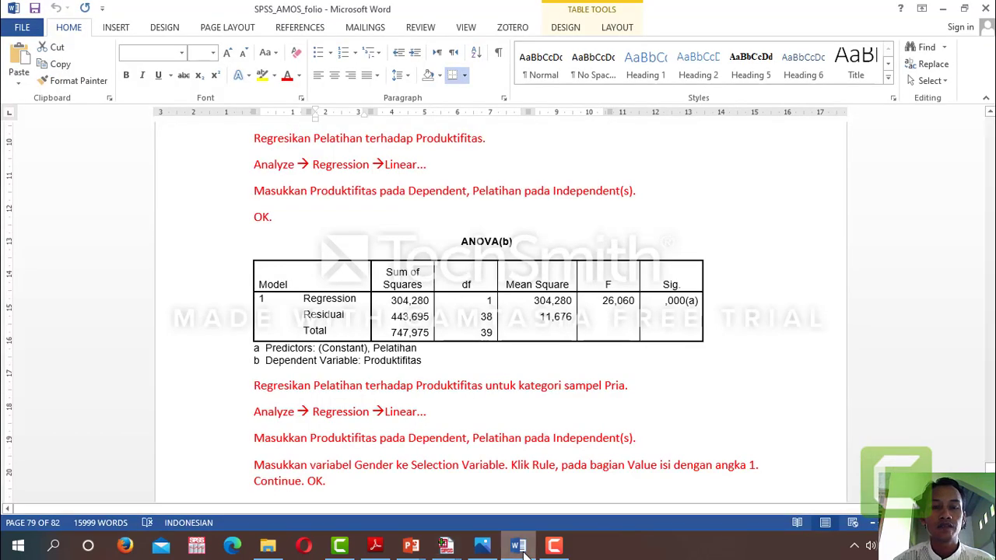
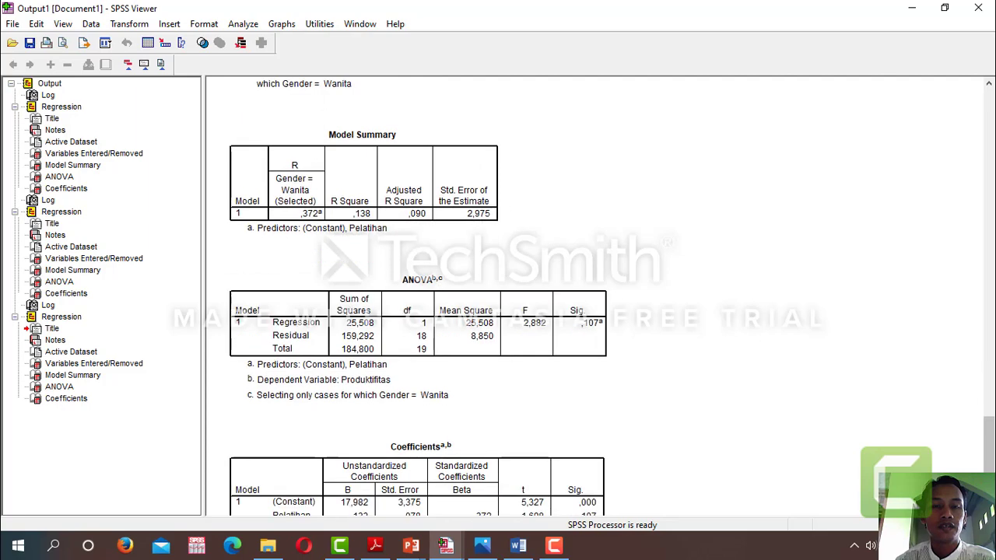
Examine the regression output for the Wanita cases in the SPSS Viewer and compare its ANOVA table with the Word guide.
{"action": "scroll", "coordinate": [612, 298], "scroll_direction": "down", "scroll_amount": 1}
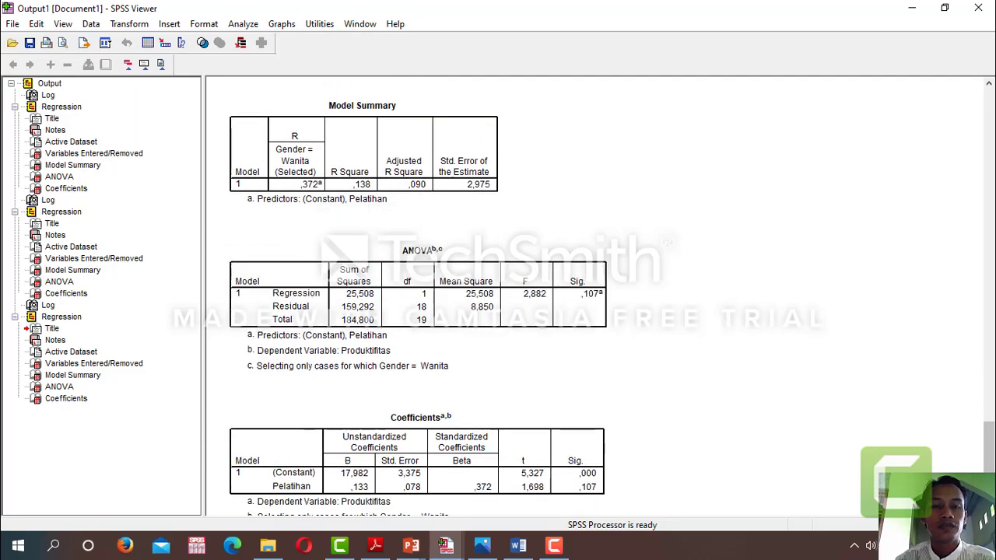
{"action": "scroll", "coordinate": [612, 298], "scroll_direction": "down", "scroll_amount": 1}
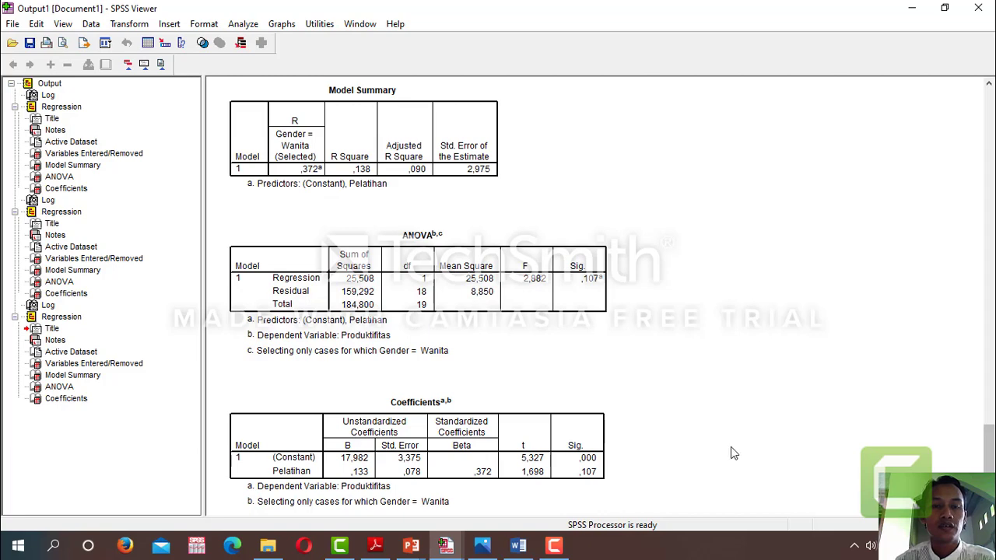
{"action": "left_click", "coordinate": [518, 546]}
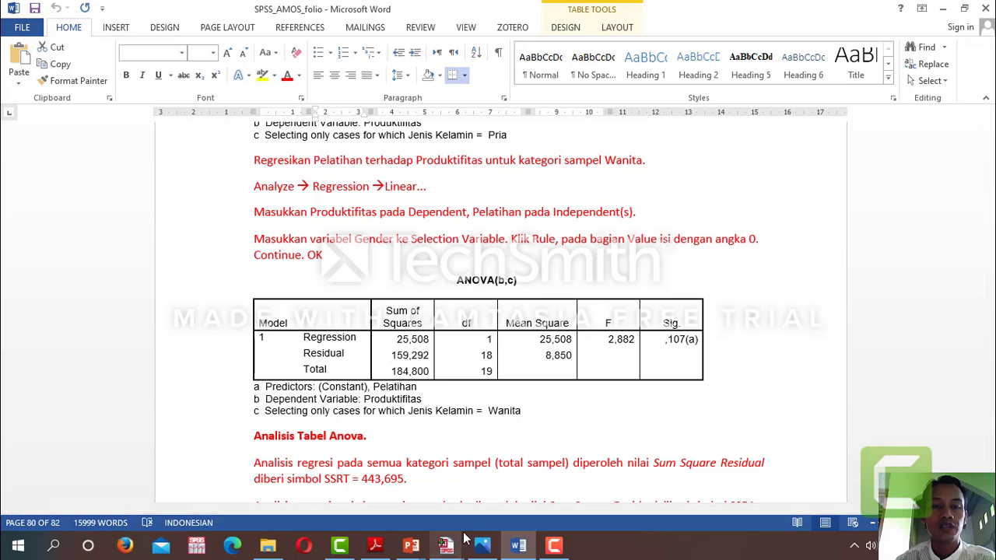
{"action": "mouse_move", "coordinate": [456, 545]}
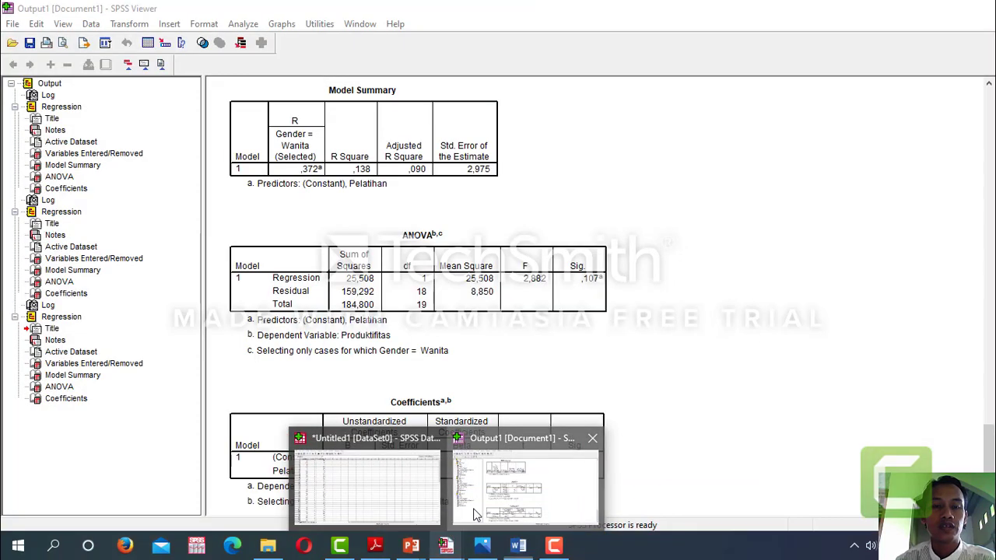
{"action": "left_click", "coordinate": [476, 513]}
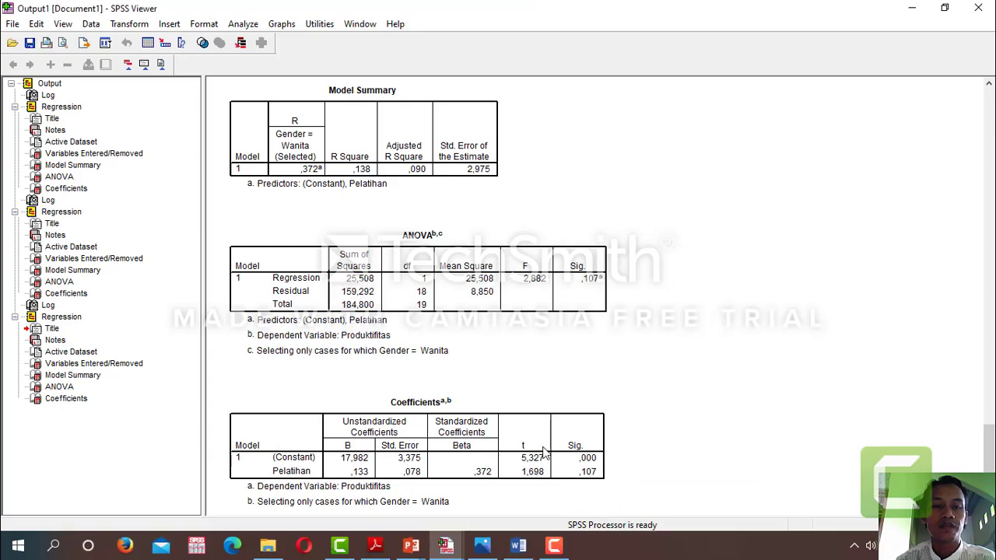
Read the Analisis Tabel Anova section in Word on the residual sums of squares SSRT, SSR1, SSR2 and SSRG.
{"action": "left_click", "coordinate": [518, 546]}
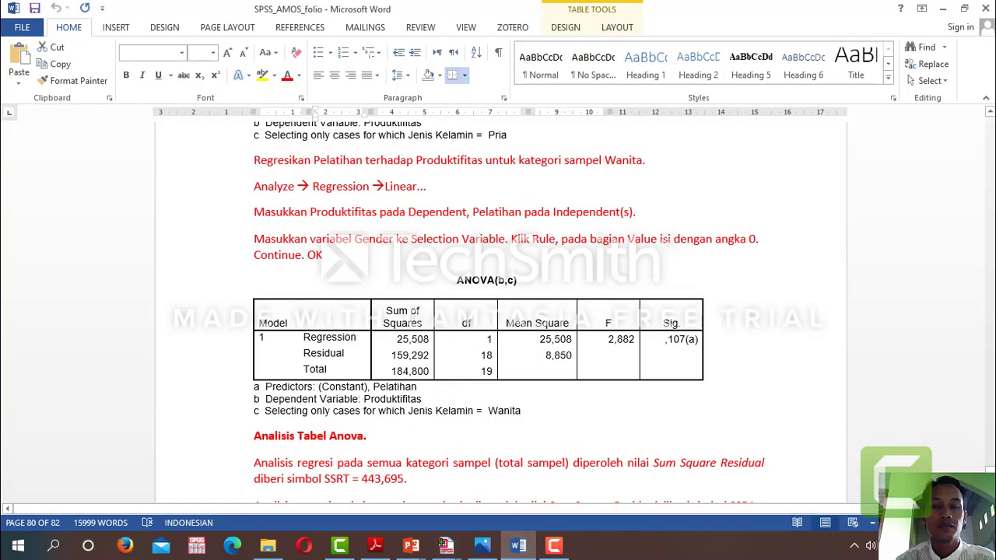
{"action": "scroll", "coordinate": [498, 311], "scroll_direction": "down", "scroll_amount": 3}
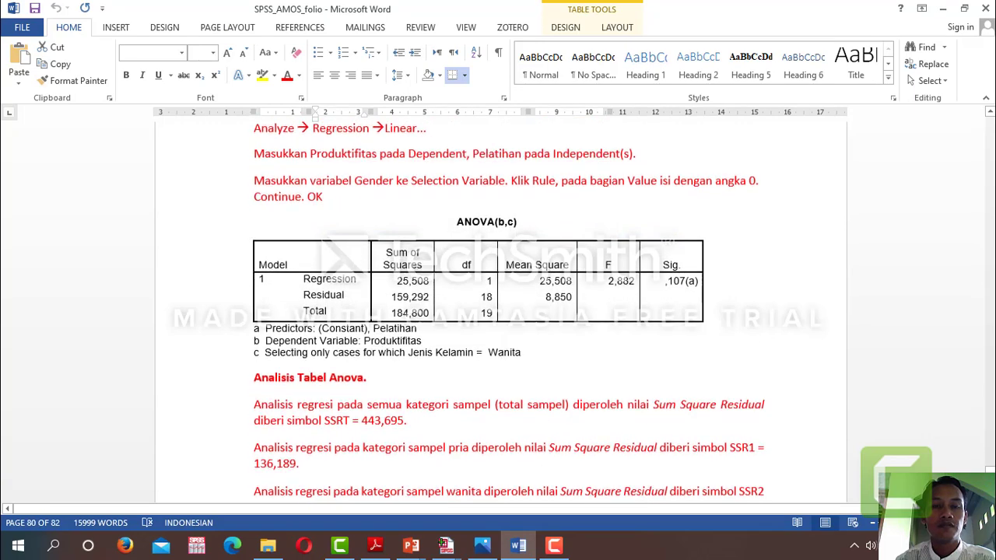
{"action": "scroll", "coordinate": [509, 312], "scroll_direction": "down", "scroll_amount": 2}
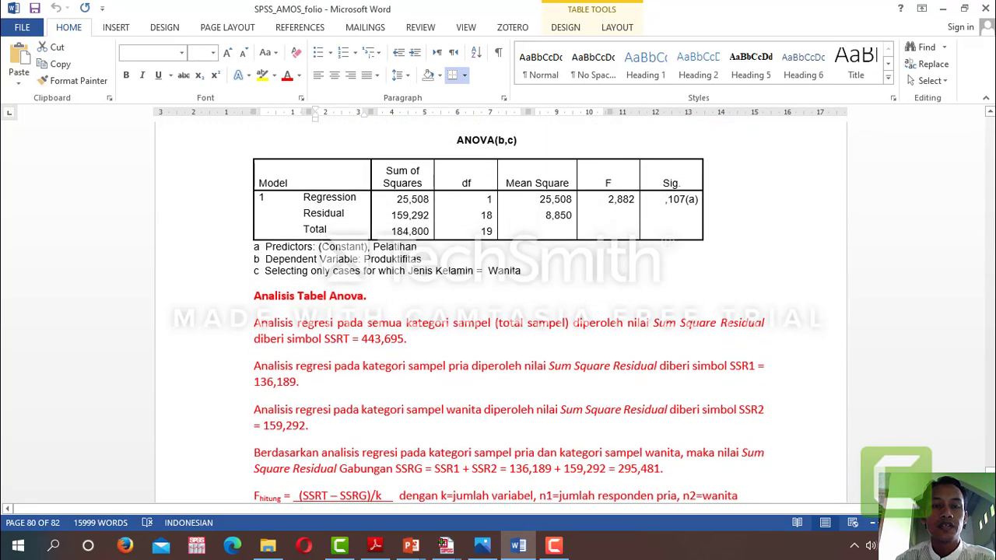
{"action": "scroll", "coordinate": [509, 311], "scroll_direction": "down", "scroll_amount": 1}
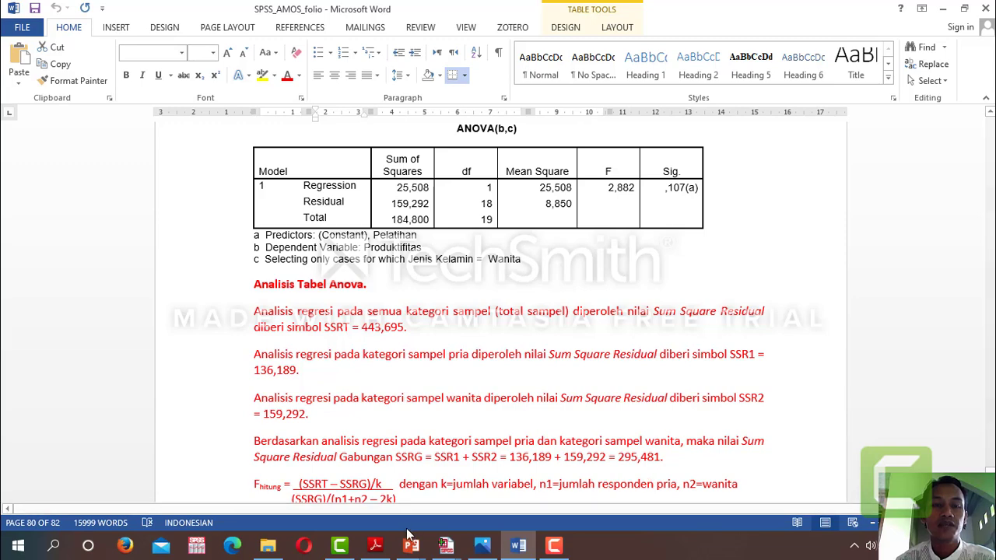
Locate the residual sums of squares in the SPSS Viewer's ANOVA tables for the Pria cases and the total sample.
{"action": "mouse_move", "coordinate": [447, 549]}
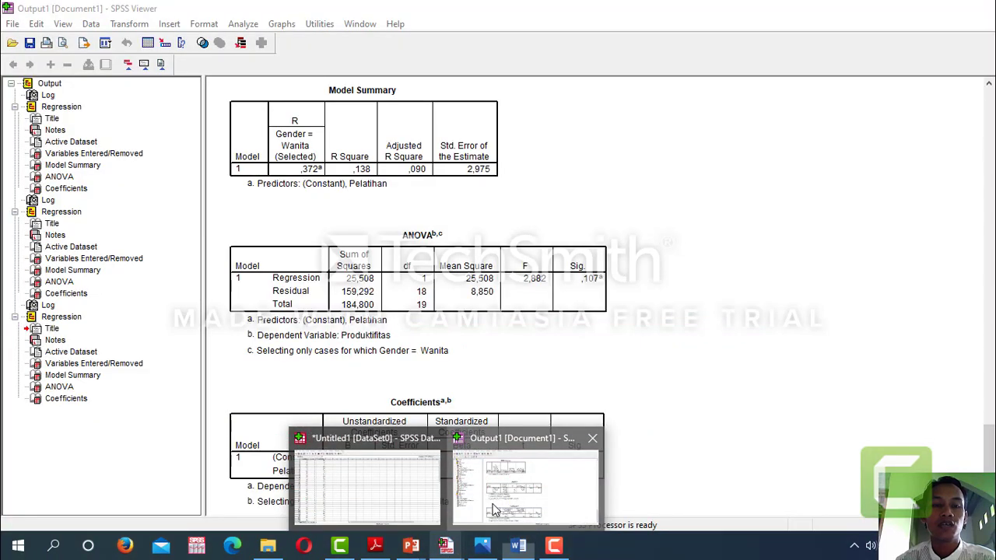
{"action": "left_click", "coordinate": [498, 494]}
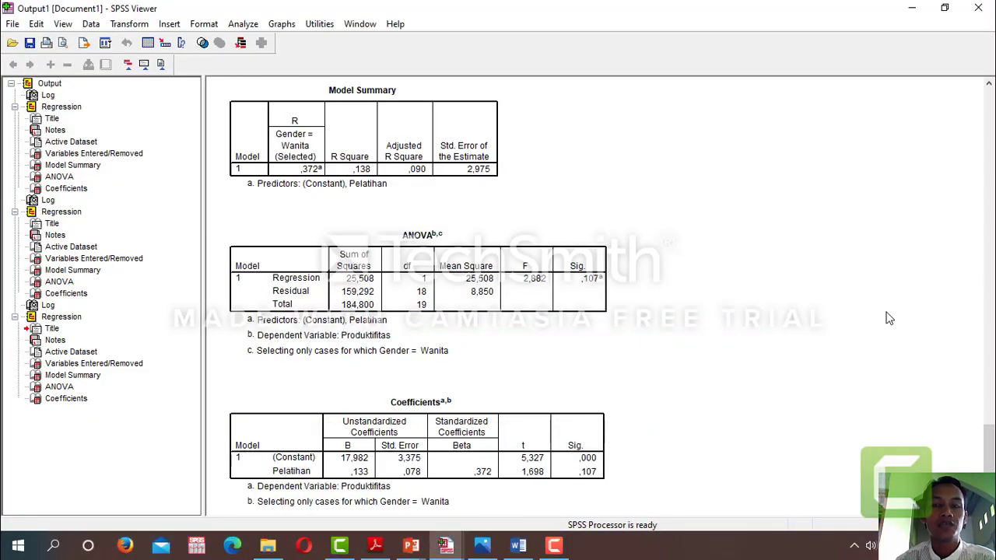
{"action": "left_click", "coordinate": [989, 217]}
{"action": "left_click", "coordinate": [988, 217]}
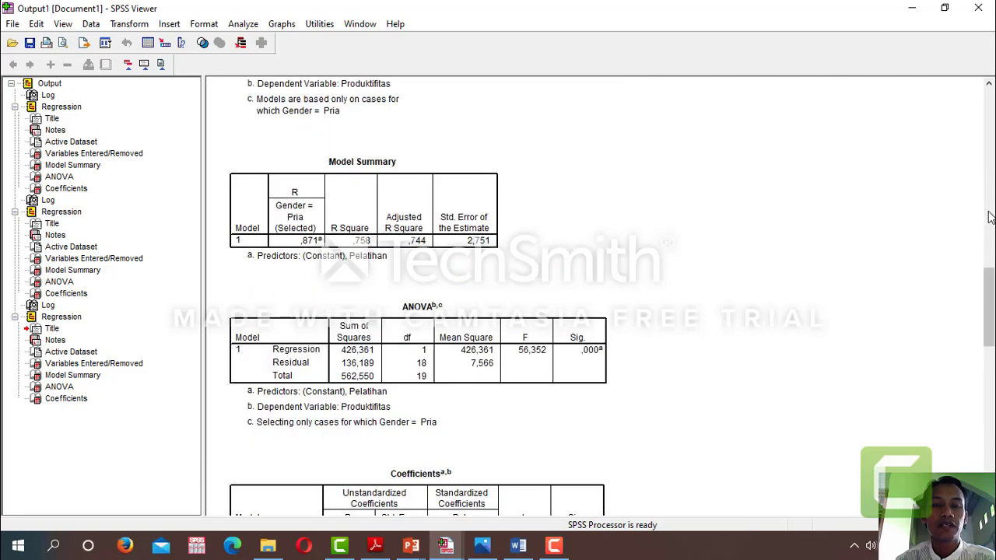
{"action": "left_click", "coordinate": [989, 217]}
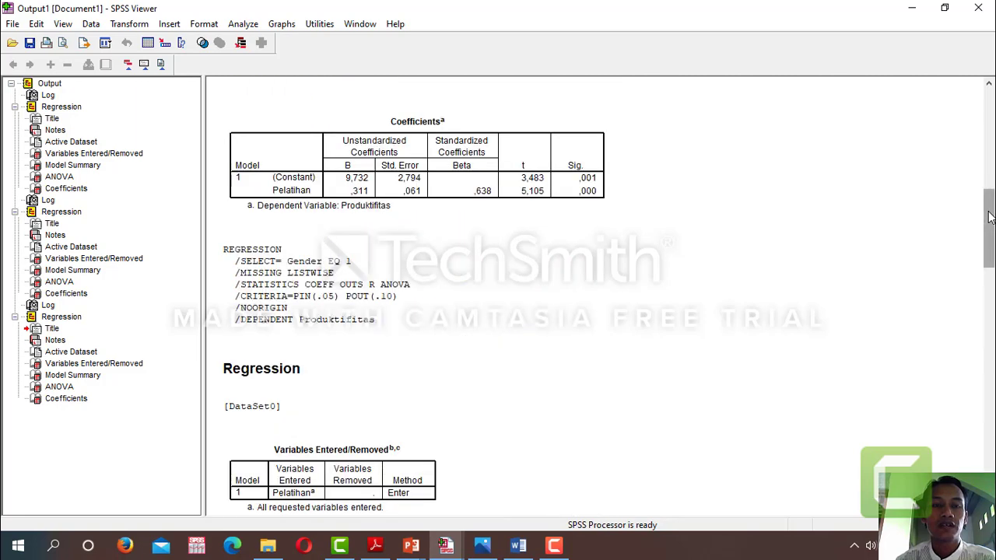
{"action": "left_click", "coordinate": [991, 423]}
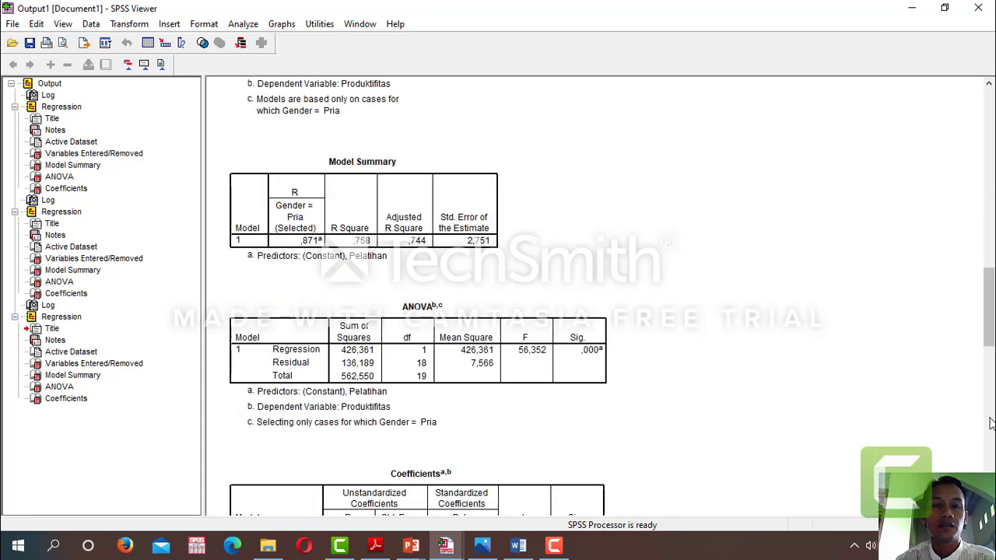
{"action": "left_click", "coordinate": [991, 95]}
{"action": "left_click", "coordinate": [990, 95]}
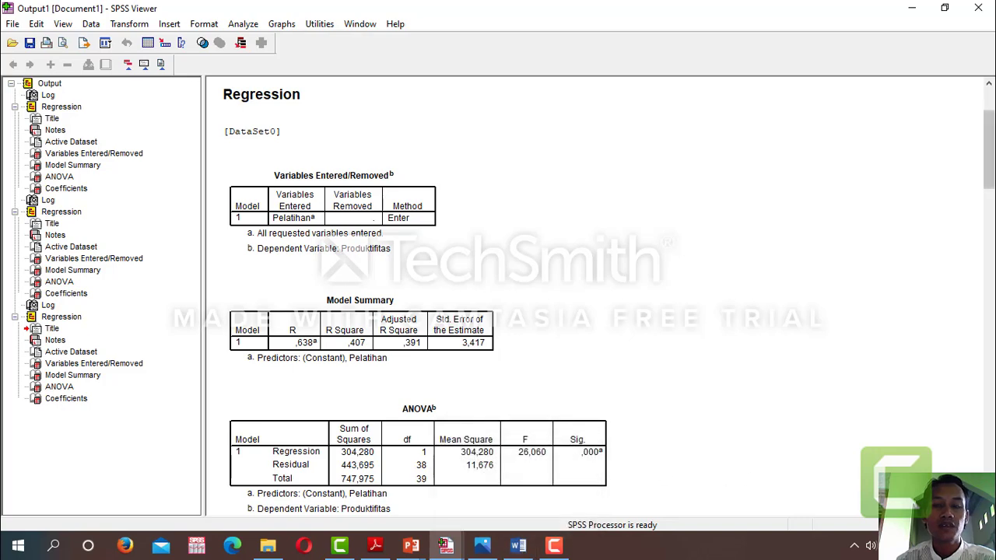
{"action": "scroll", "coordinate": [599, 304], "scroll_direction": "down", "scroll_amount": 4}
{"action": "scroll", "coordinate": [599, 303], "scroll_direction": "down", "scroll_amount": 6}
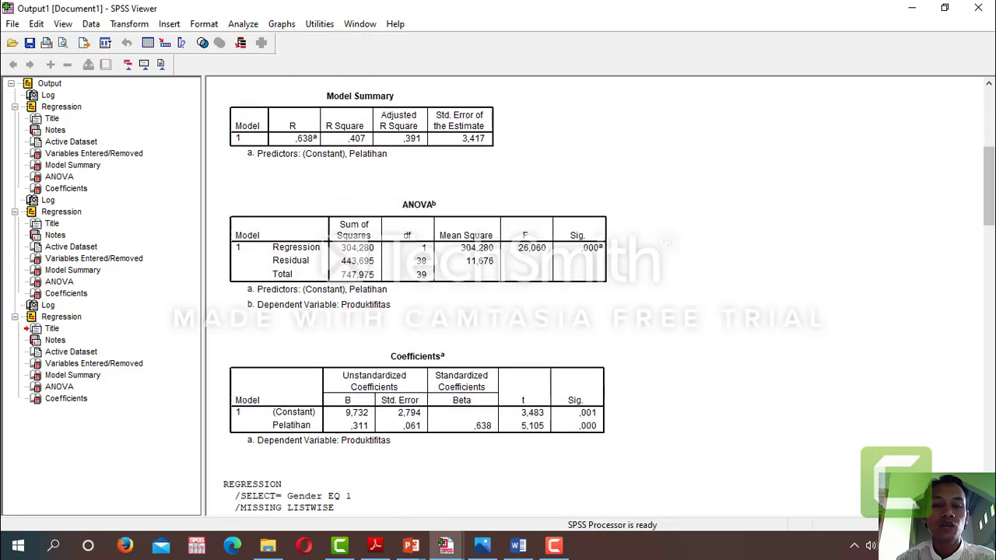
{"action": "scroll", "coordinate": [599, 304], "scroll_direction": "down", "scroll_amount": 7}
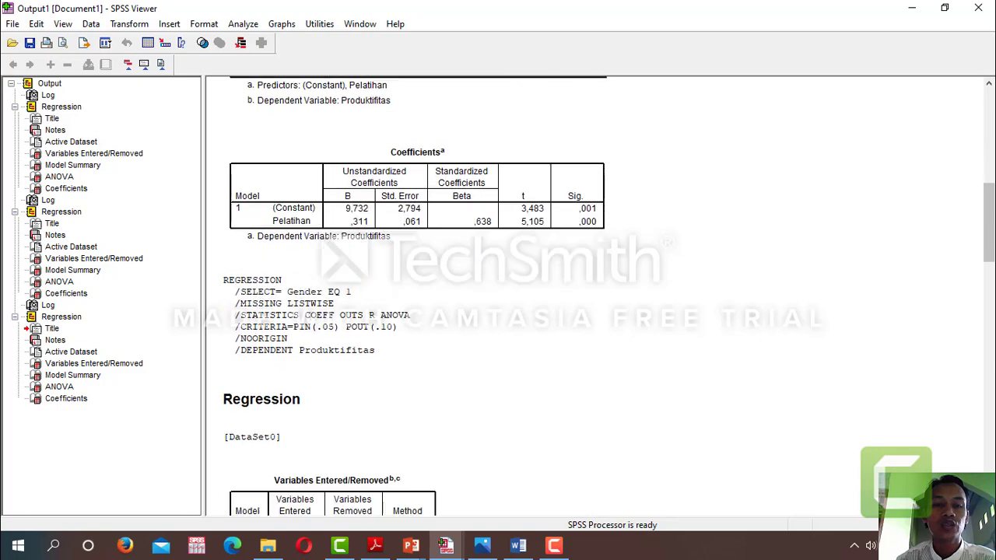
Compare the residual sums of squares in the ANOVA tables of the Pria and Wanita regressions.
{"action": "scroll", "coordinate": [600, 304], "scroll_direction": "down", "scroll_amount": 6}
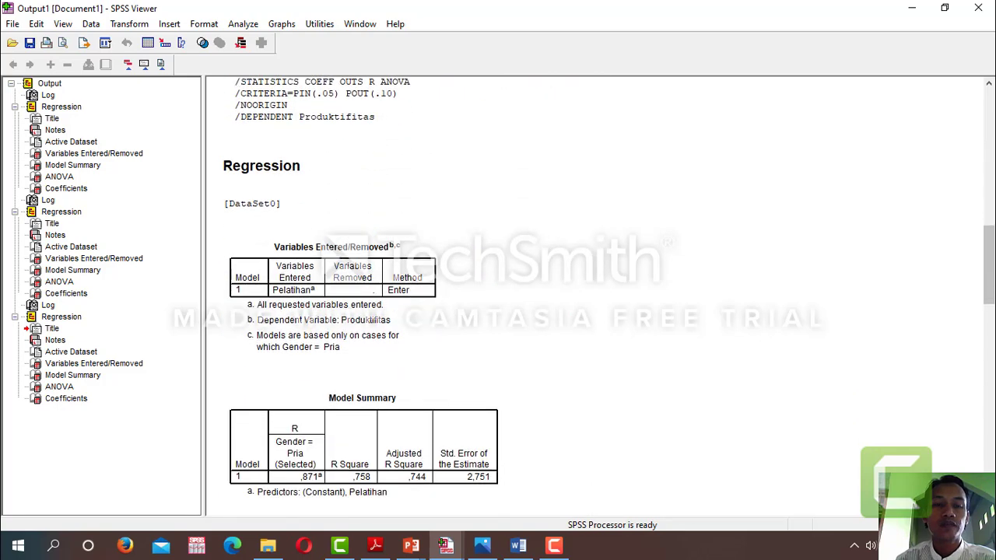
{"action": "scroll", "coordinate": [786, 460], "scroll_direction": "down", "scroll_amount": 2}
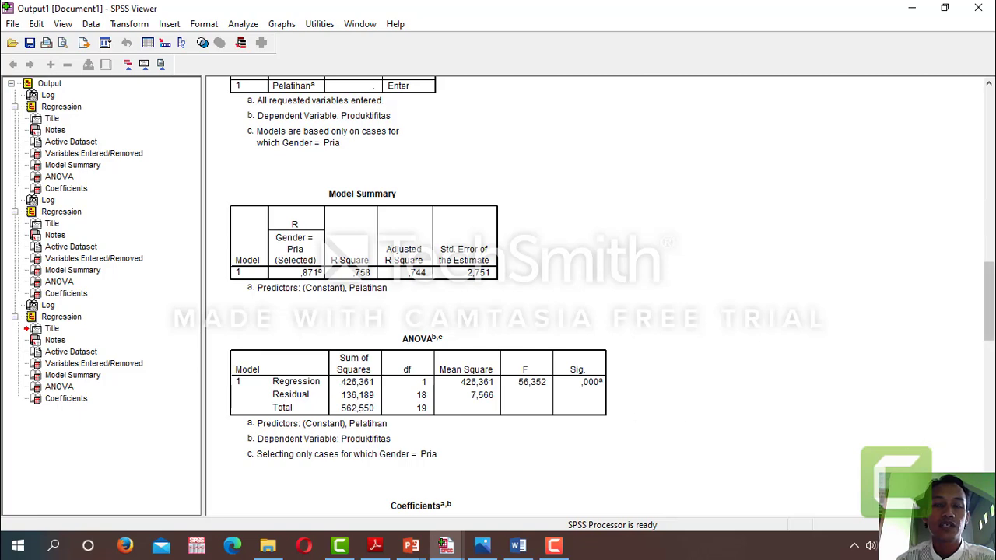
{"action": "scroll", "coordinate": [591, 296], "scroll_direction": "down", "scroll_amount": 10}
{"action": "scroll", "coordinate": [592, 296], "scroll_direction": "down", "scroll_amount": 10}
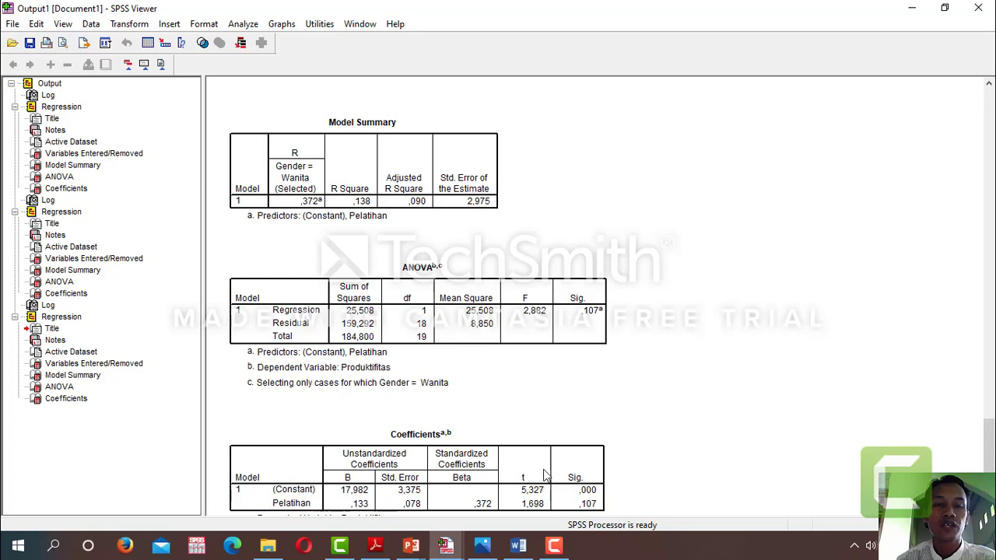
Switch to the Word guide and read how SSRG and Fhitung are calculated from SSRT, SSR1 and SSR2.
{"action": "mouse_move", "coordinate": [521, 551]}
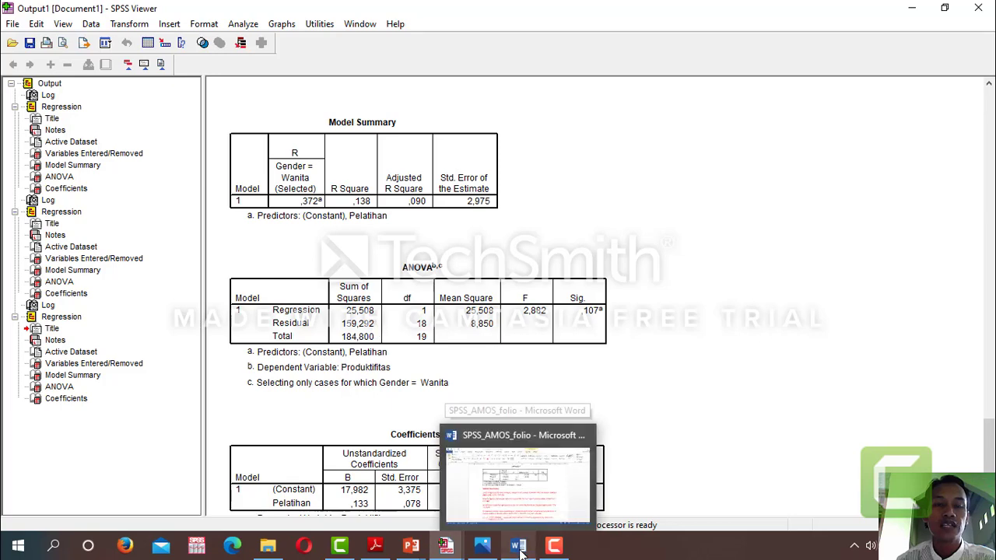
{"action": "left_click", "coordinate": [518, 479]}
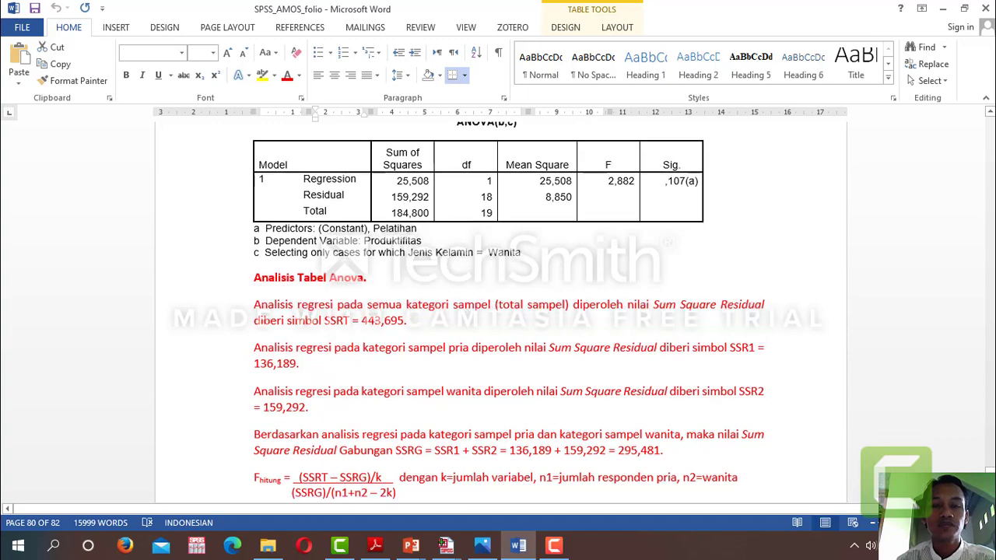
{"action": "scroll", "coordinate": [509, 311], "scroll_direction": "down", "scroll_amount": 3}
{"action": "scroll", "coordinate": [509, 312], "scroll_direction": "down", "scroll_amount": 3}
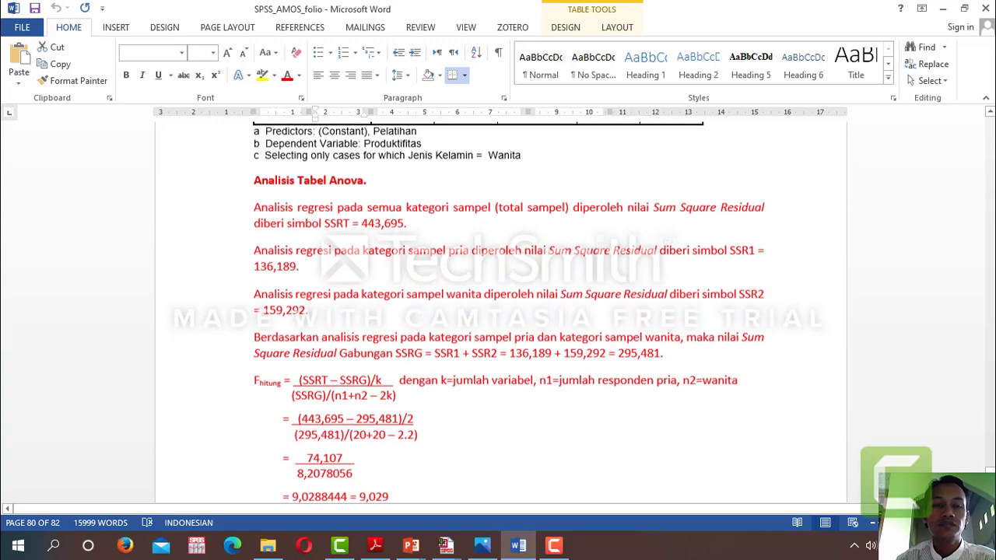
{"action": "scroll", "coordinate": [509, 311], "scroll_direction": "down", "scroll_amount": 1}
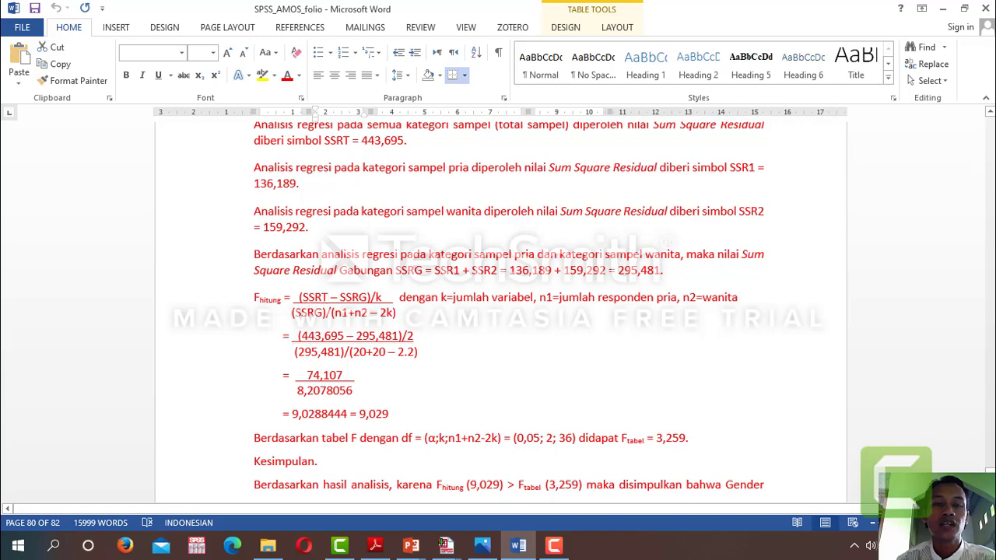
{"action": "left_click", "coordinate": [991, 112]}
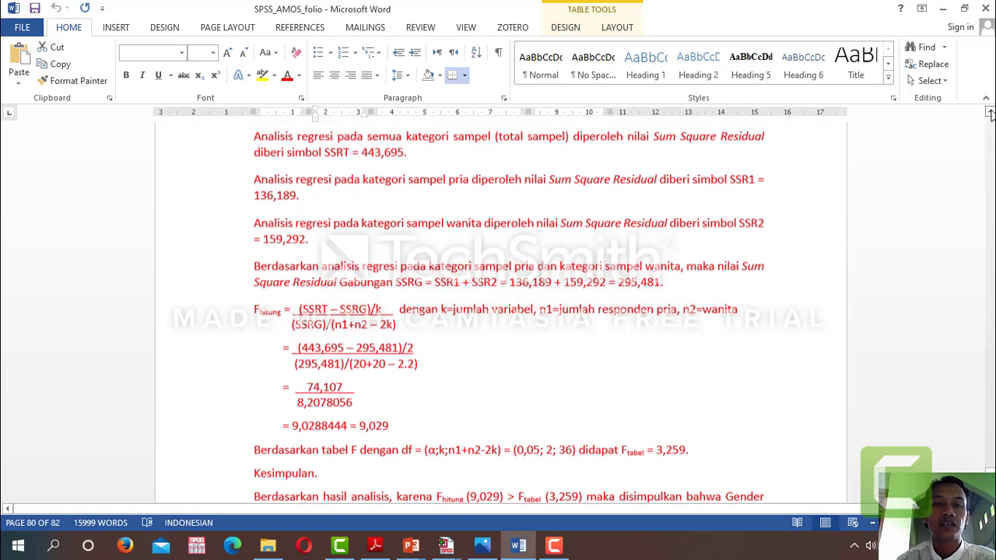
{"action": "left_click_drag", "start_coordinate": [991, 112], "coordinate": [991, 112]}
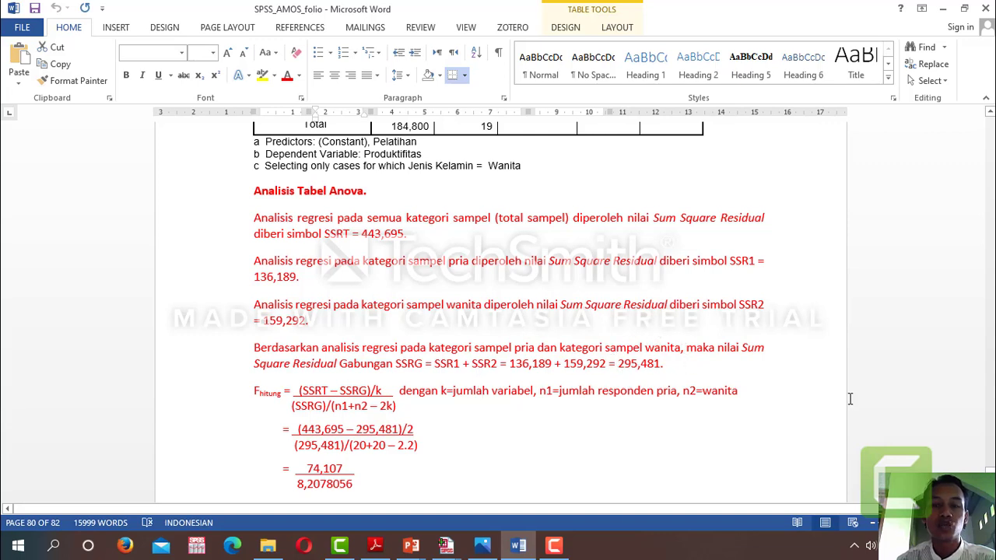
Read the Ftabel lookup and the Kesimpulan on whether Gender moderates the relation between Pelatihan and Produktifitas.
{"action": "scroll", "coordinate": [509, 312], "scroll_direction": "down", "scroll_amount": 4}
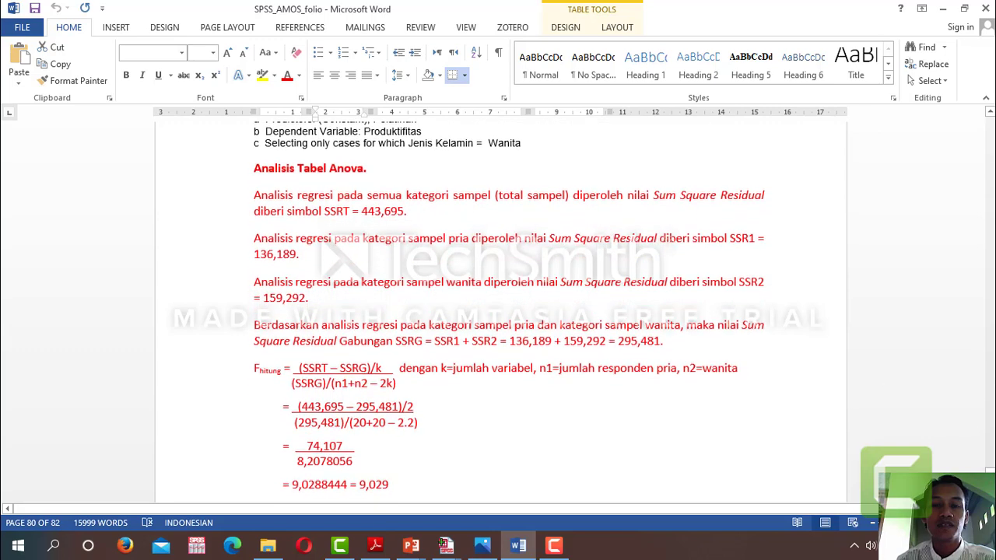
{"action": "scroll", "coordinate": [556, 290], "scroll_direction": "down", "scroll_amount": 1}
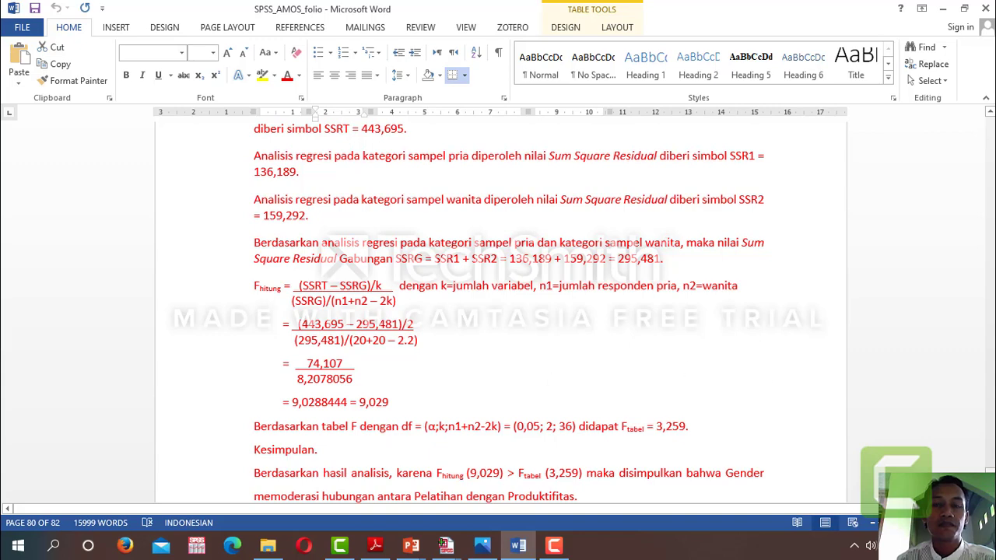
{"action": "scroll", "coordinate": [509, 311], "scroll_direction": "down", "scroll_amount": 3}
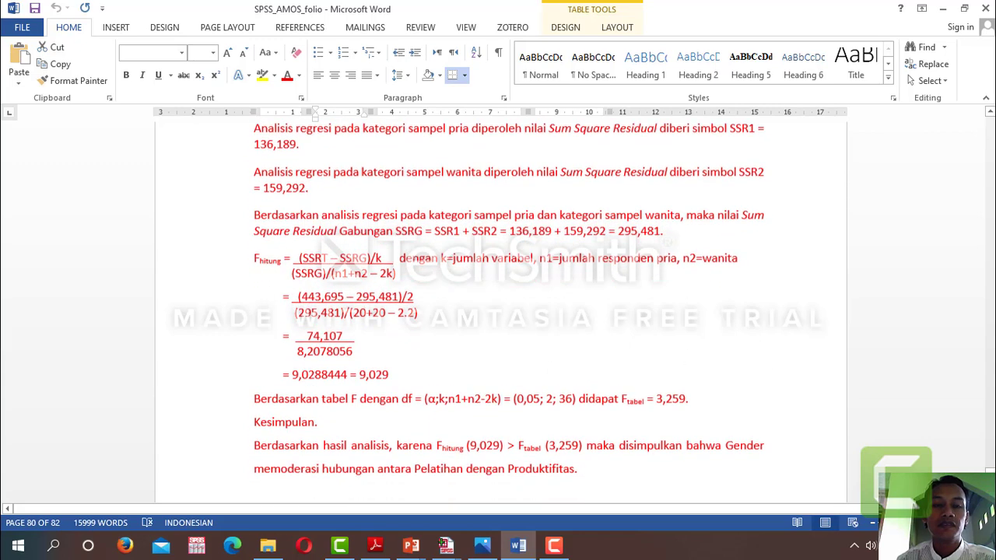
{"action": "scroll", "coordinate": [546, 348], "scroll_direction": "down", "scroll_amount": 1}
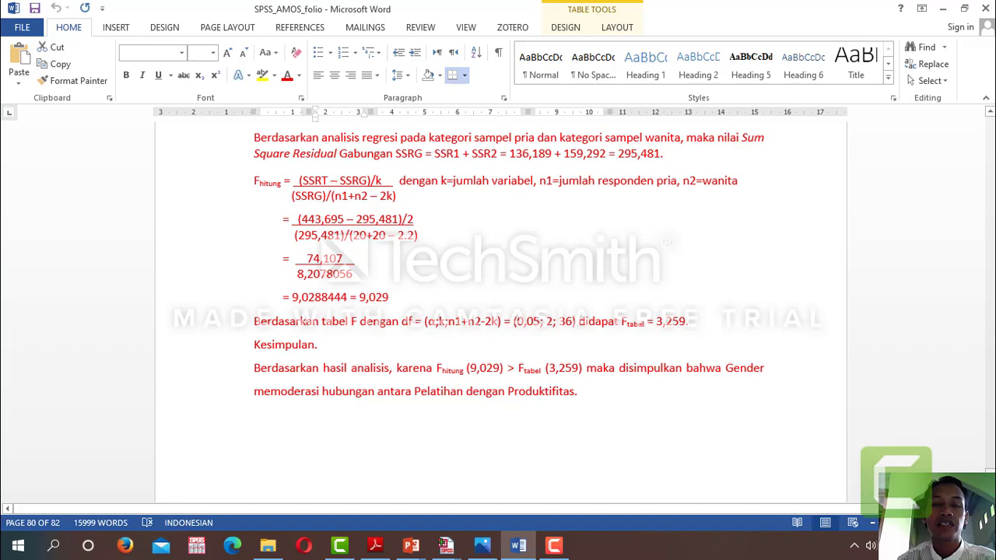
{"action": "scroll", "coordinate": [498, 311], "scroll_direction": "down", "scroll_amount": 5}
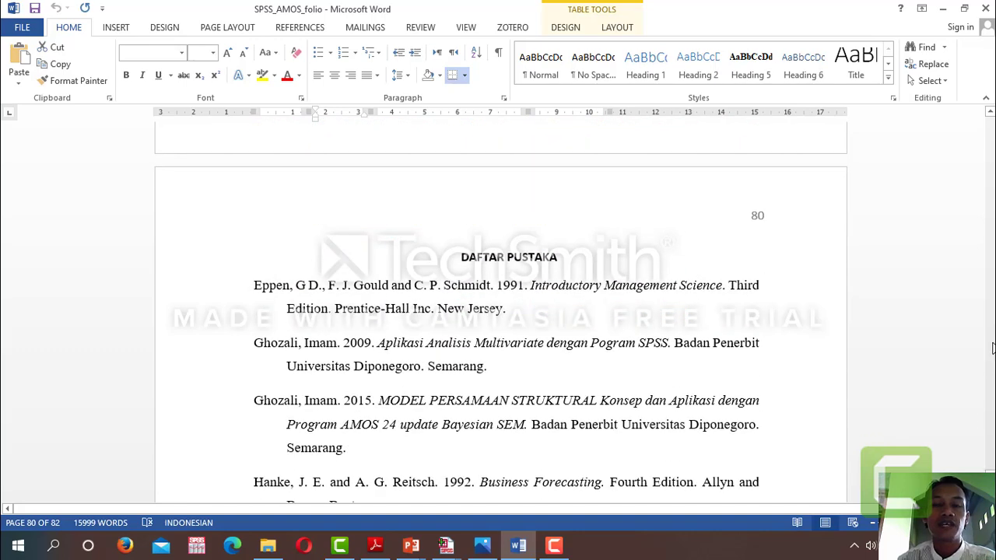
Go back to the Metode Sub Grup section in the Word guide, review its data table and clear the table selection.
{"action": "scroll", "coordinate": [992, 348], "scroll_direction": "up", "scroll_amount": 5}
{"action": "scroll", "coordinate": [992, 348], "scroll_direction": "up", "scroll_amount": 5}
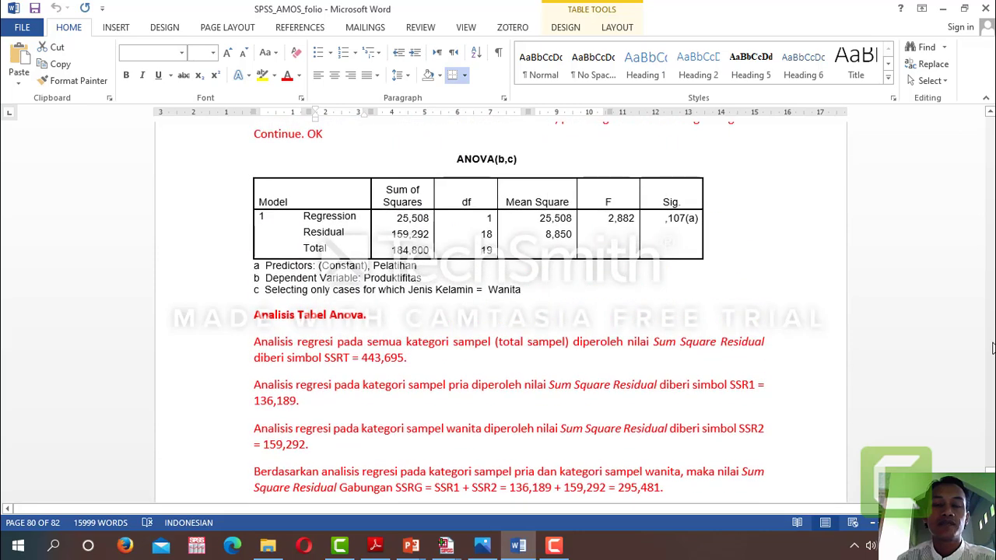
{"action": "scroll", "coordinate": [993, 348], "scroll_direction": "up", "scroll_amount": 5}
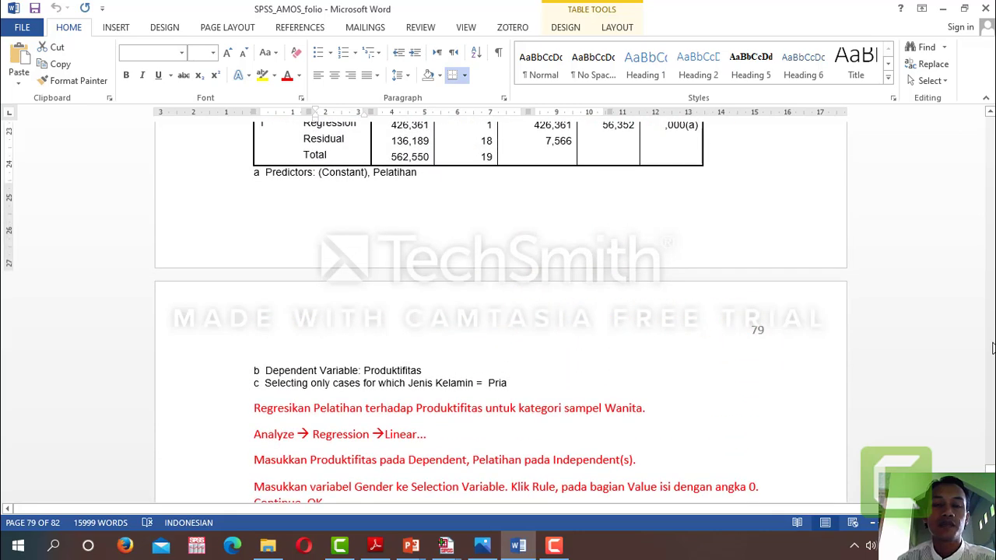
{"action": "scroll", "coordinate": [992, 348], "scroll_direction": "up", "scroll_amount": 10}
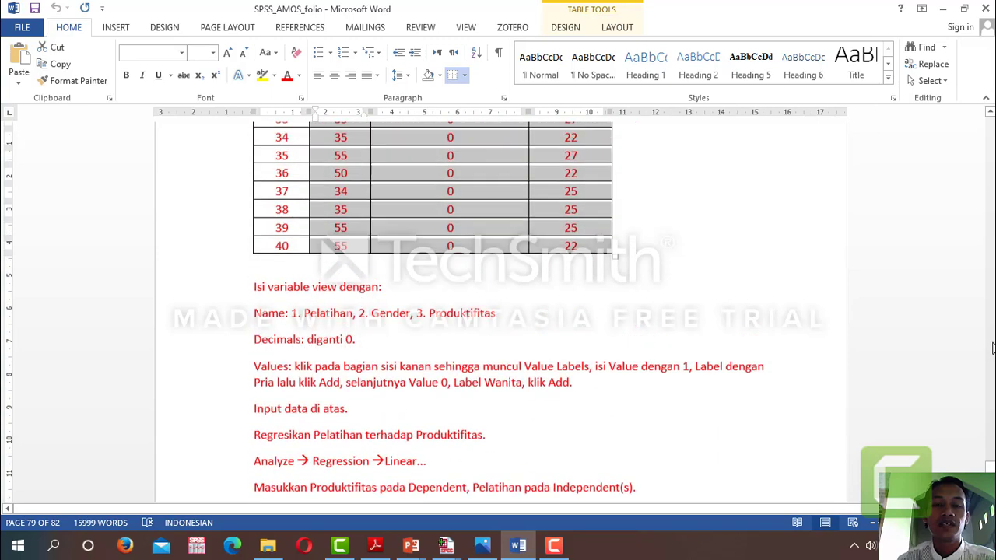
{"action": "scroll", "coordinate": [993, 347], "scroll_direction": "up", "scroll_amount": 5}
{"action": "scroll", "coordinate": [992, 347], "scroll_direction": "up", "scroll_amount": 10}
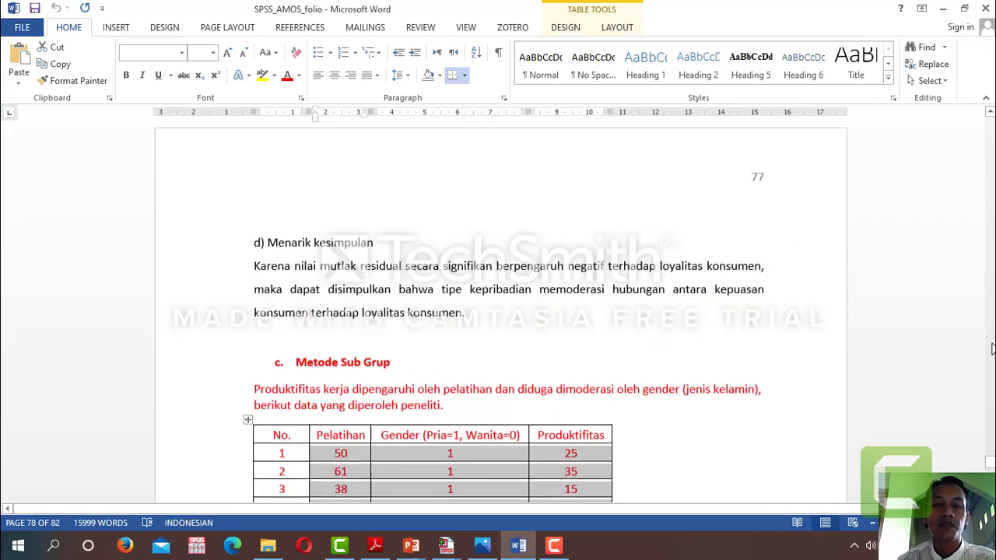
{"action": "scroll", "coordinate": [993, 348], "scroll_direction": "up", "scroll_amount": 1}
{"action": "scroll", "coordinate": [501, 312], "scroll_direction": "down", "scroll_amount": 4}
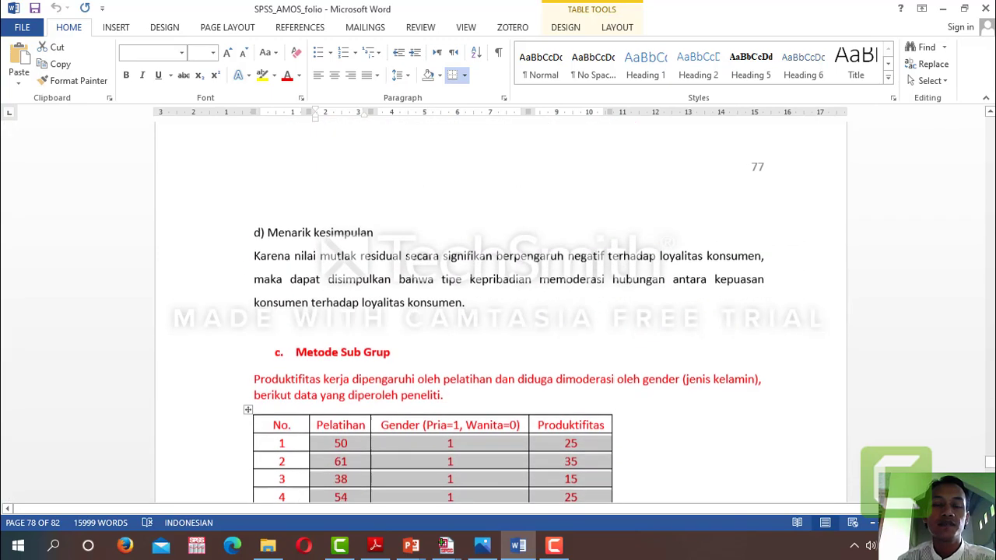
{"action": "scroll", "coordinate": [502, 312], "scroll_direction": "down", "scroll_amount": 2}
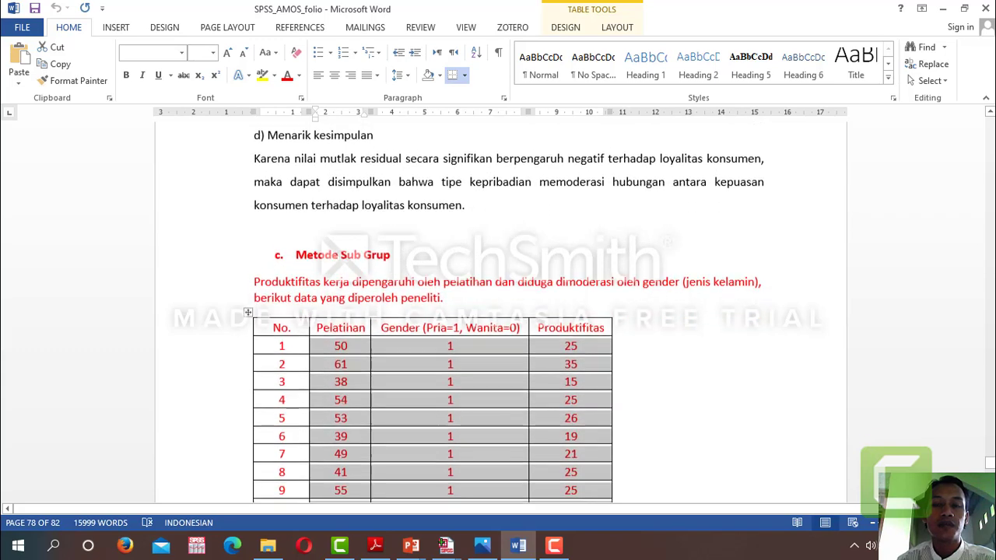
{"action": "left_click", "coordinate": [667, 423]}
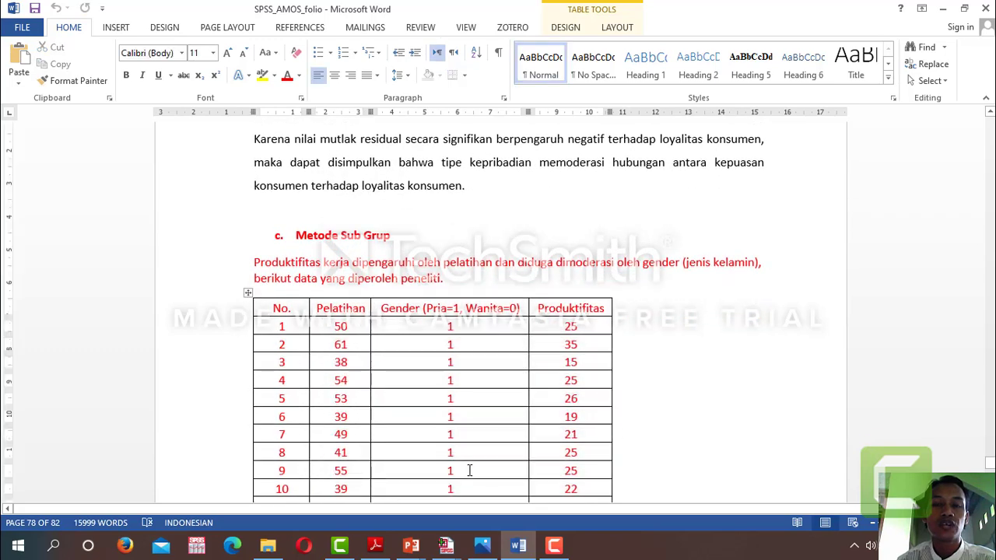
Switch to the journal article in Adobe Reader and examine the Figure 1 research model with its moderating variables.
{"action": "left_click", "coordinate": [374, 546]}
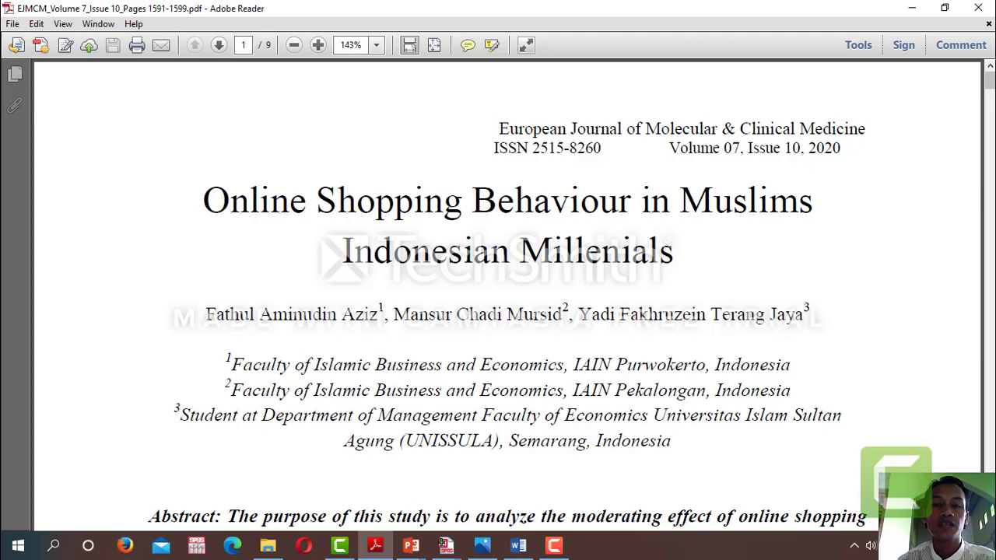
{"action": "scroll", "coordinate": [508, 296], "scroll_direction": "down", "scroll_amount": 20}
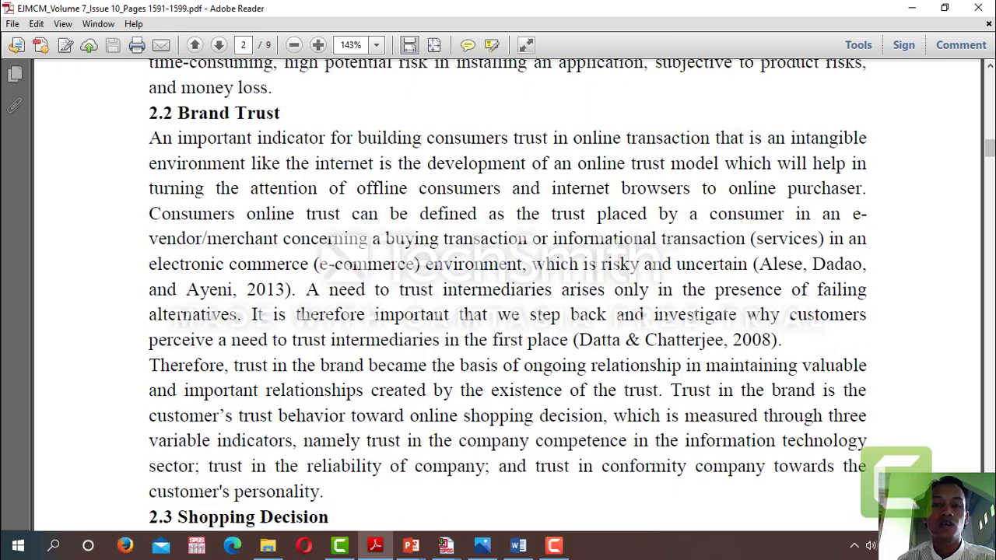
{"action": "scroll", "coordinate": [507, 296], "scroll_direction": "down", "scroll_amount": 20}
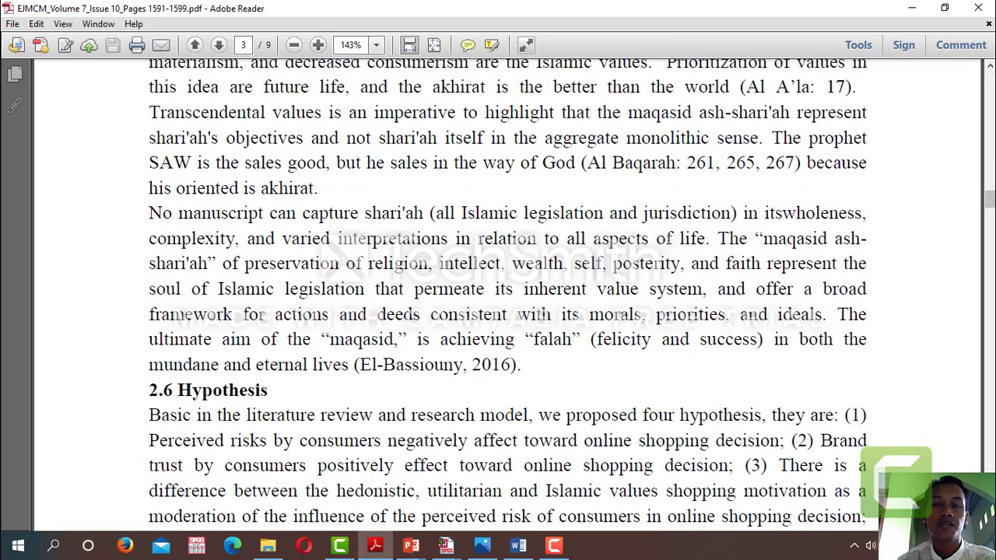
{"action": "scroll", "coordinate": [508, 295], "scroll_direction": "down", "scroll_amount": 15}
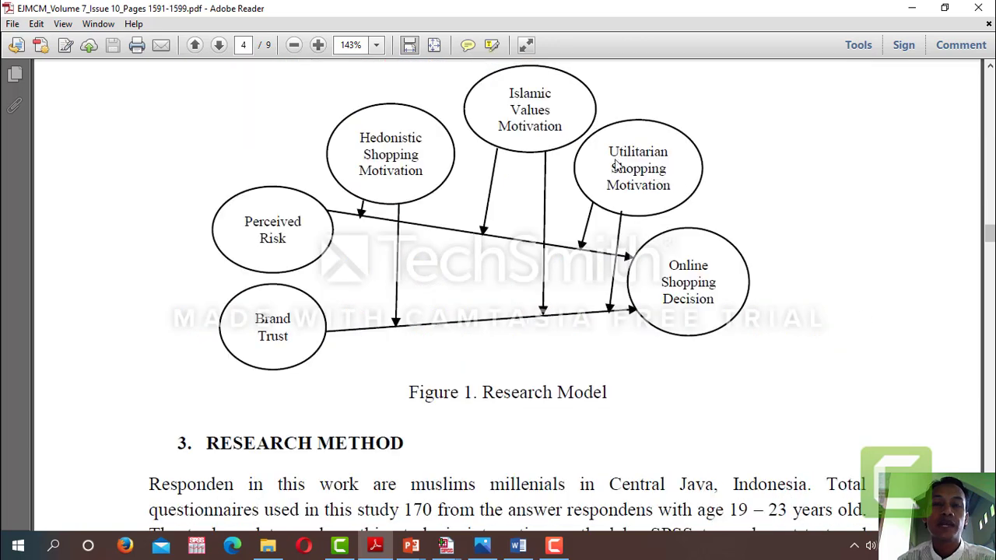